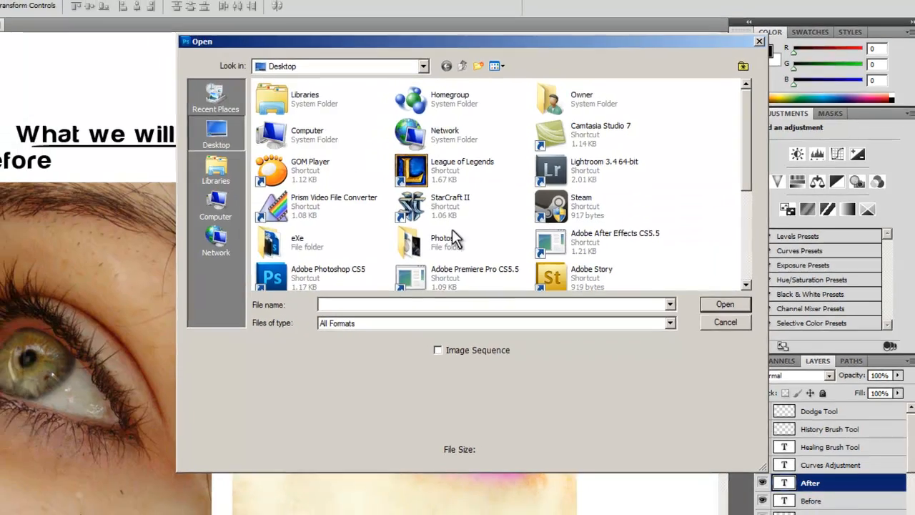
Open the close-up eye photo Lefteye.jpg from the photo folder on the Desktop
click(442, 242)
scroll(445, 258, down, 3)
scroll(429, 243, up, 1)
double_click(506, 193)
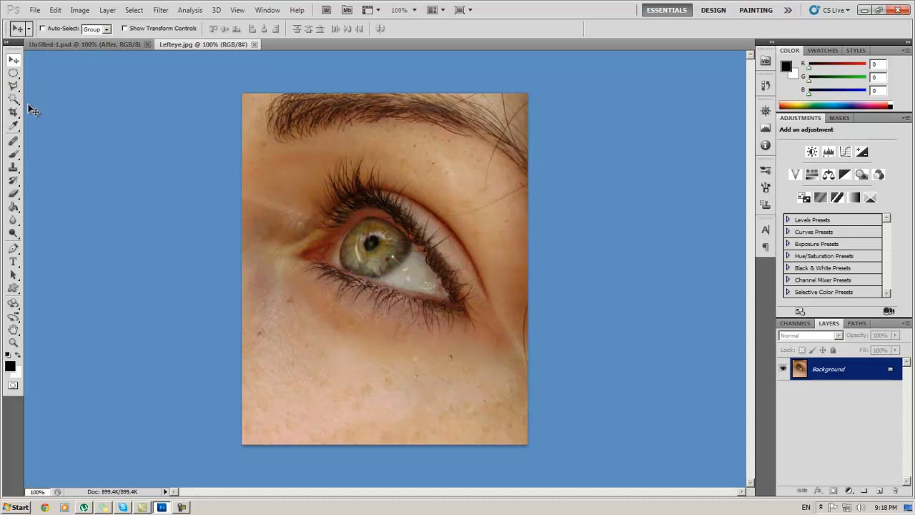
Enlarge the photo in full-screen mode with menu bar and activate the Healing Brush tool
click(13, 140)
click(56, 152)
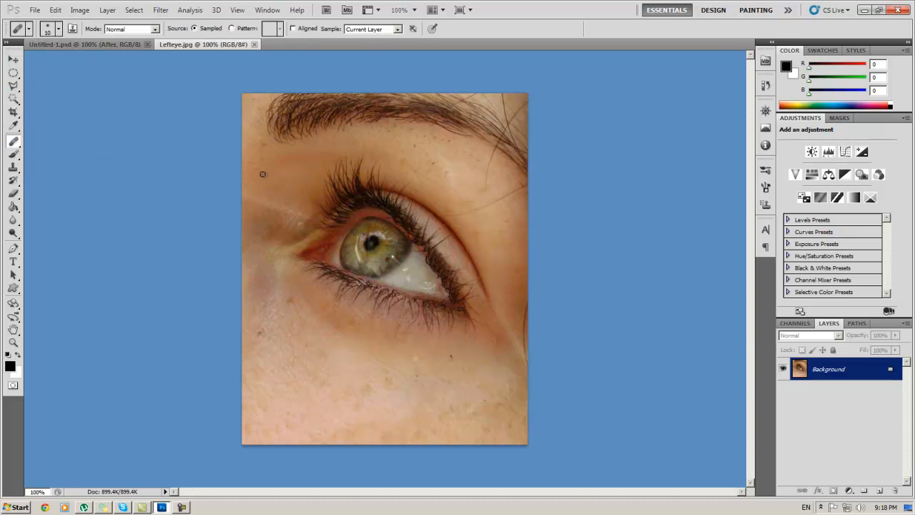
key(z)
drag(403, 283, 421, 261)
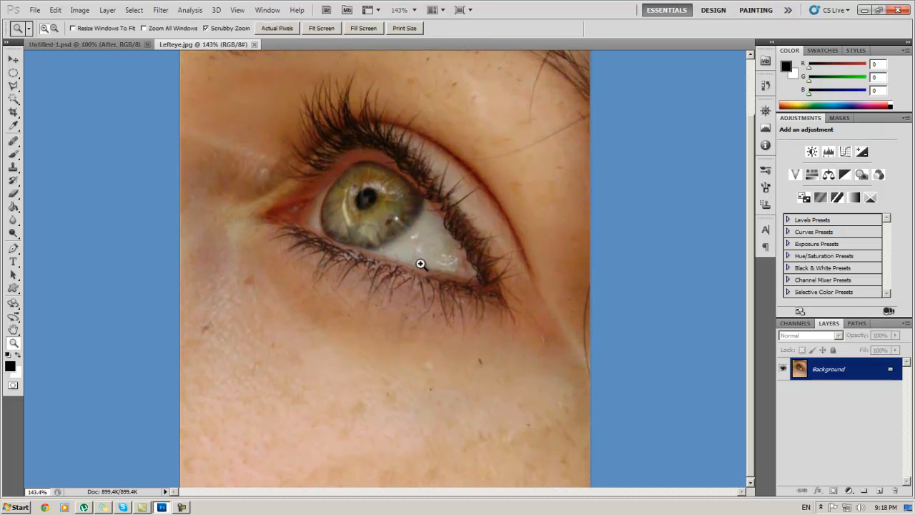
key(f)
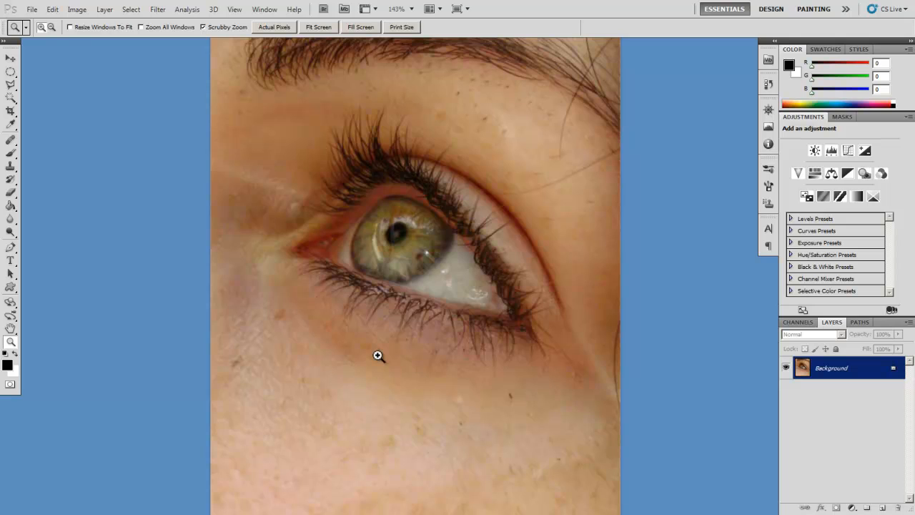
key(j)
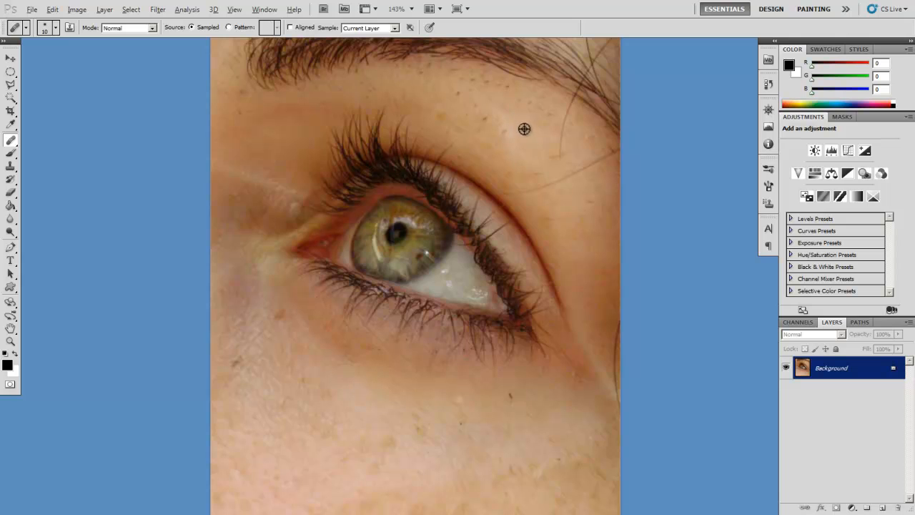
Set the Healing Brush size to 37 px and remove the spots between the eyebrow and the upper lashes
right_click(500, 131)
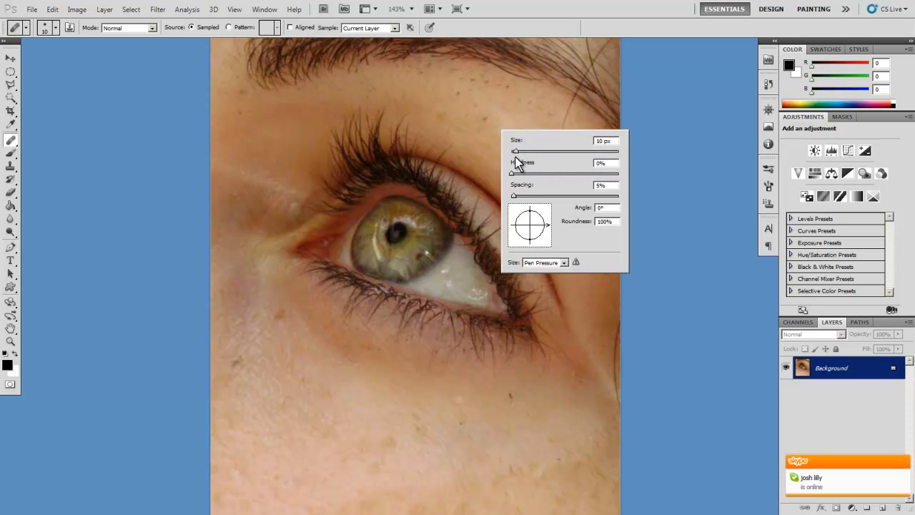
click(484, 126)
mouse_move(470, 105)
mouse_down()
mouse_move(462, 120)
mouse_move(485, 141)
mouse_up()
drag(478, 108, 466, 108)
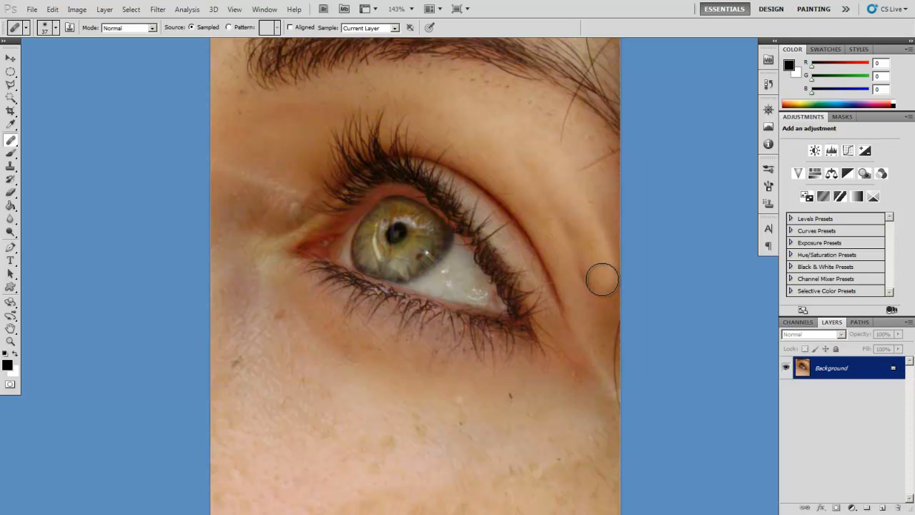
mouse_move(596, 270)
mouse_down()
mouse_move(582, 306)
mouse_move(566, 308)
mouse_move(550, 256)
mouse_move(494, 226)
mouse_move(419, 244)
mouse_move(397, 290)
mouse_move(451, 293)
mouse_move(487, 261)
mouse_move(550, 281)
mouse_move(473, 275)
mouse_up()
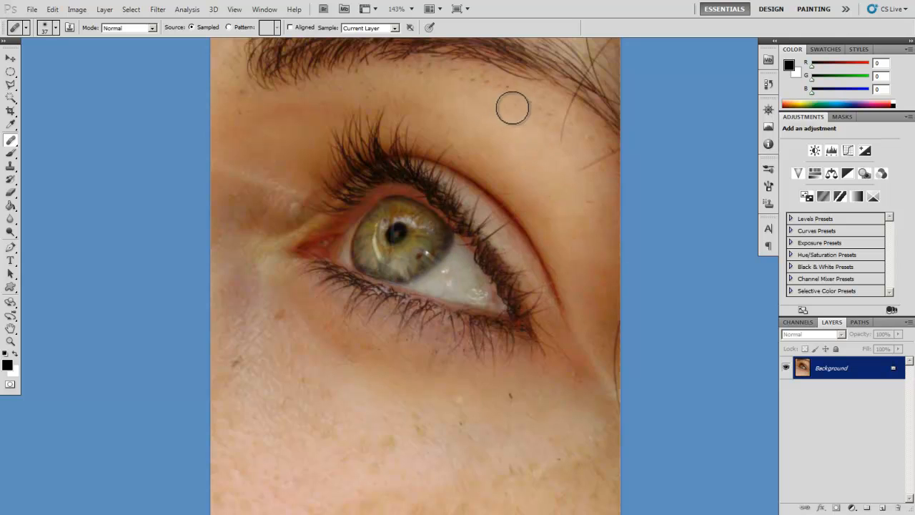
mouse_move(542, 116)
mouse_down()
mouse_move(488, 80)
mouse_move(445, 77)
mouse_move(425, 92)
mouse_move(411, 82)
mouse_move(461, 89)
mouse_move(429, 73)
mouse_move(374, 93)
mouse_move(350, 88)
mouse_up()
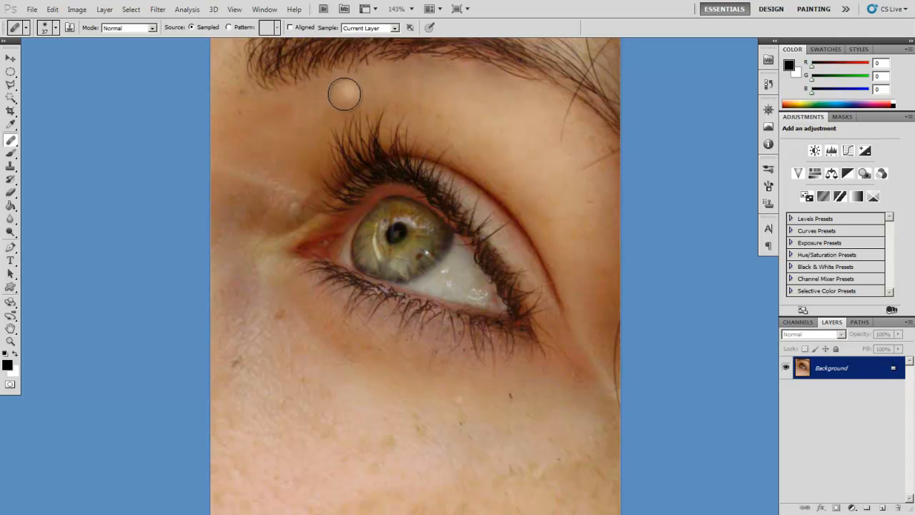
Heal the stray hairs along the photo's outer edge and the blemishes below the inner end of the eyebrow
drag(570, 168, 607, 174)
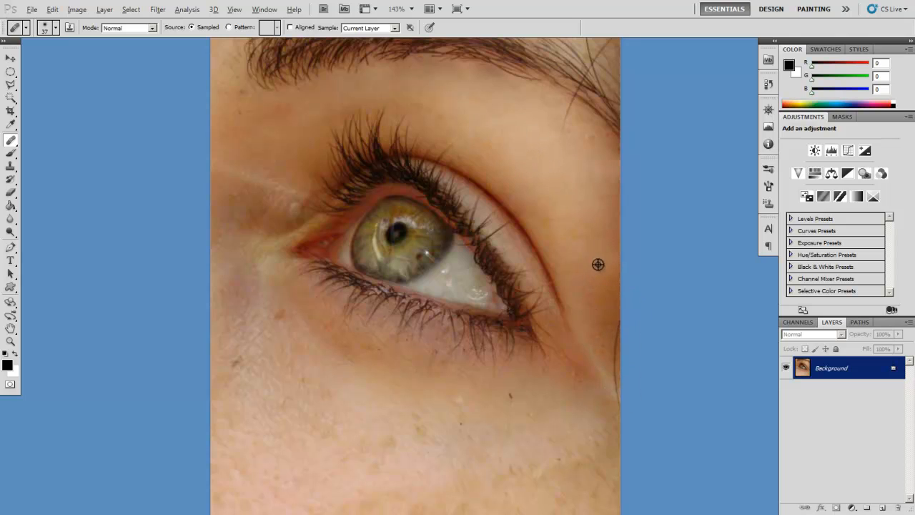
mouse_move(604, 319)
mouse_down()
mouse_move(599, 354)
mouse_move(609, 365)
mouse_move(608, 338)
mouse_move(611, 382)
mouse_move(611, 337)
mouse_move(625, 398)
mouse_up()
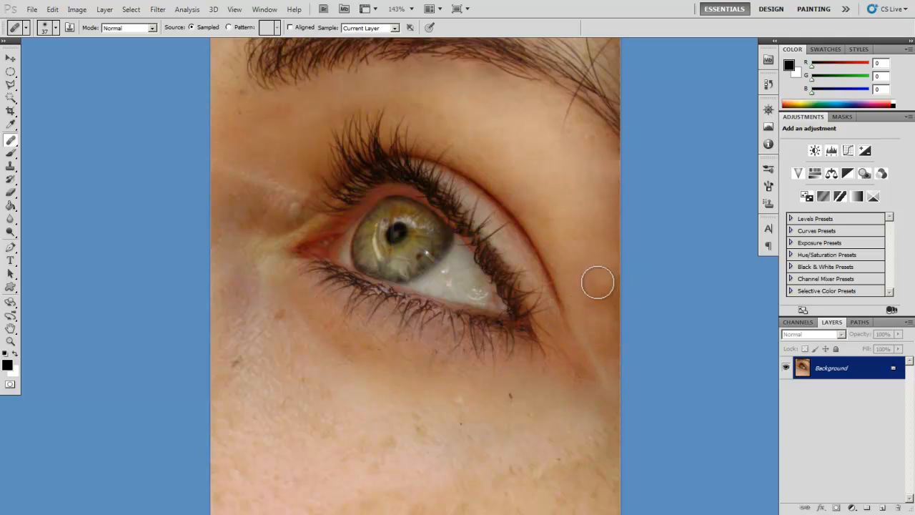
click(517, 159)
drag(493, 102, 495, 181)
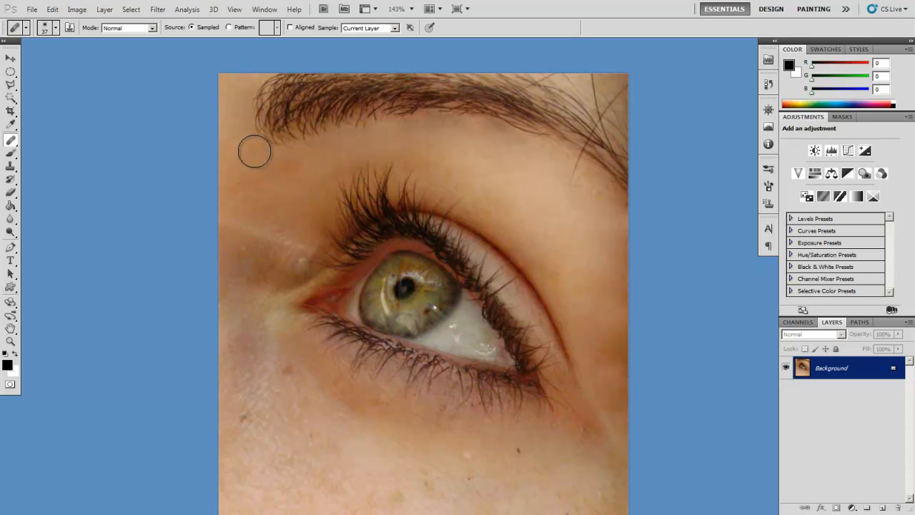
drag(288, 198, 279, 156)
Enlarge the Healing Brush to 86 px and remove the moles and blemishes on the outer part of the cheek
drag(286, 427, 308, 210)
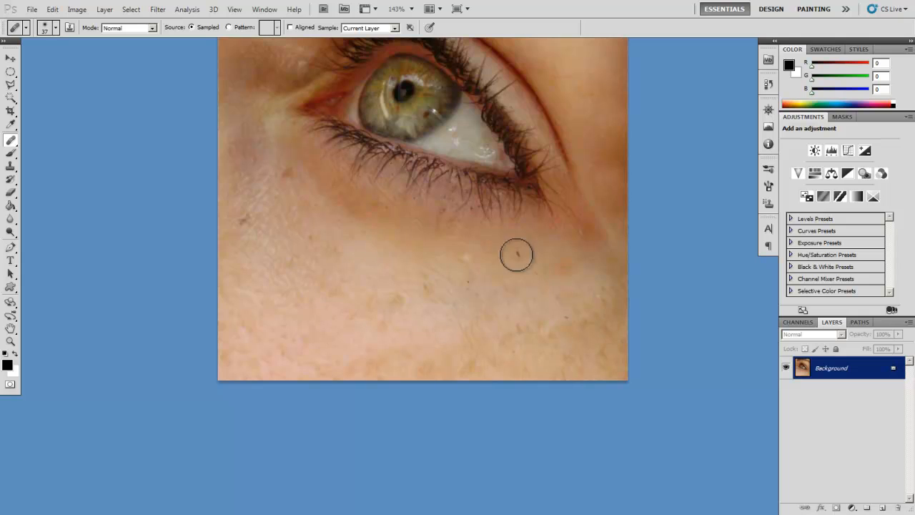
right_click(442, 283)
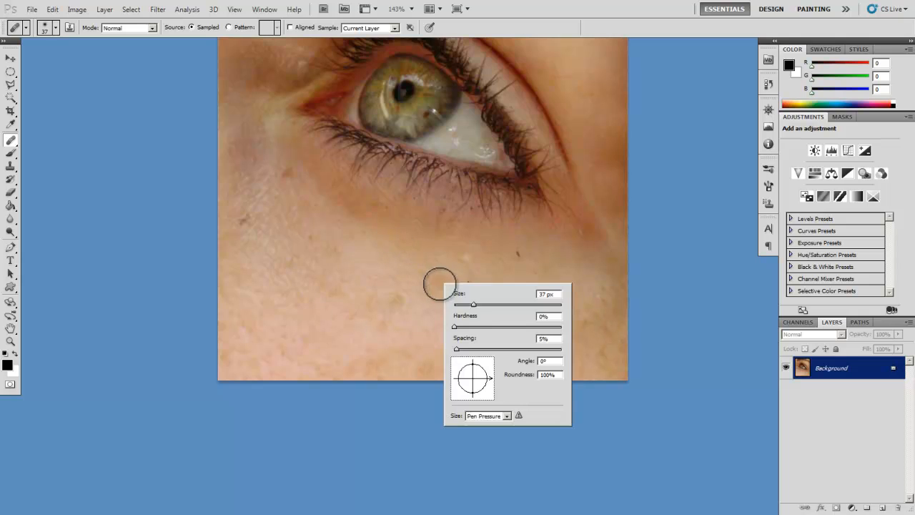
key(Return)
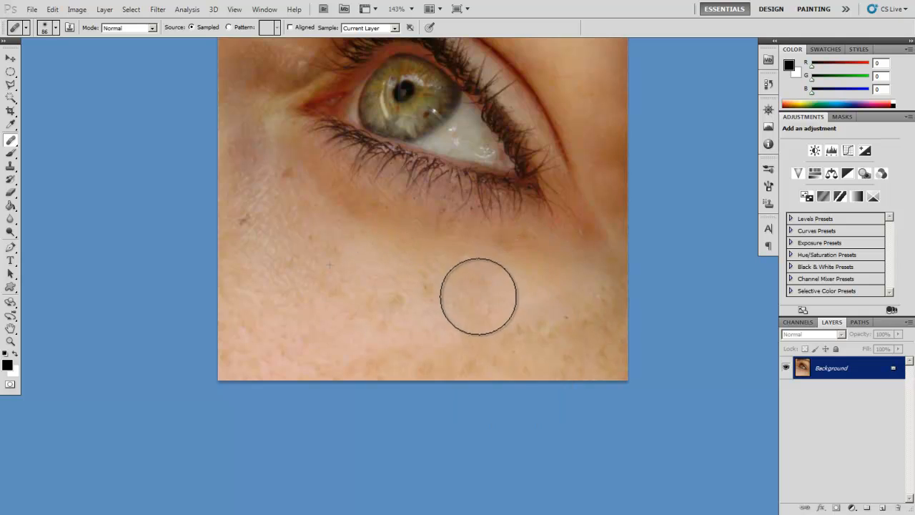
click(523, 272)
click(456, 302)
click(558, 324)
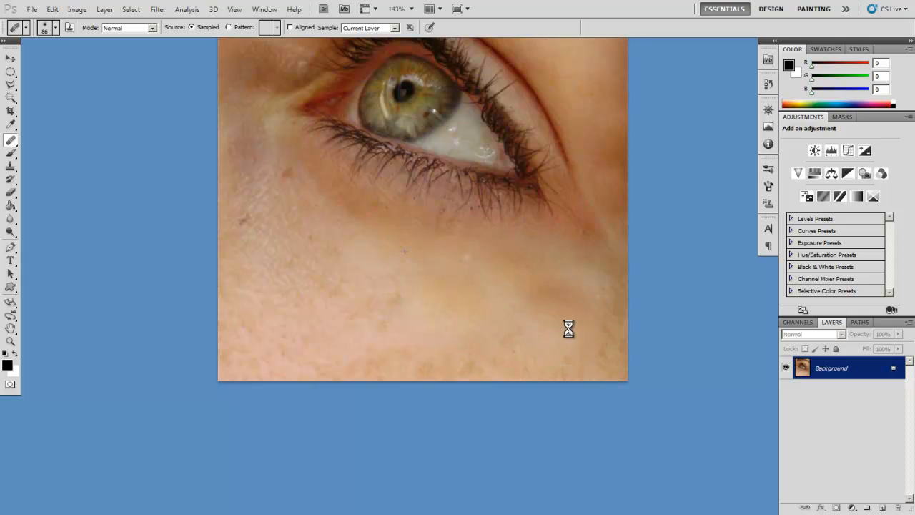
click(489, 370)
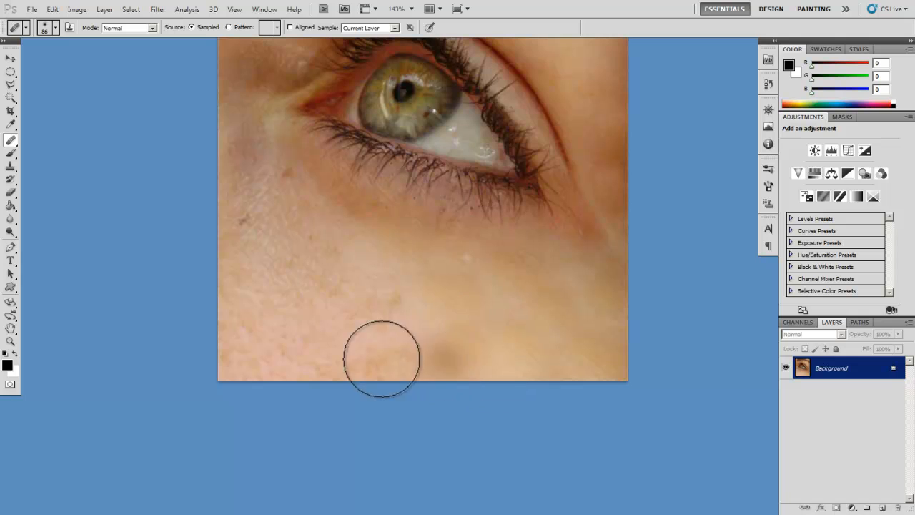
Heal the rough, blotchy skin on the inner and lower parts of the cheek, sampling clean skin below the eye
click(289, 219)
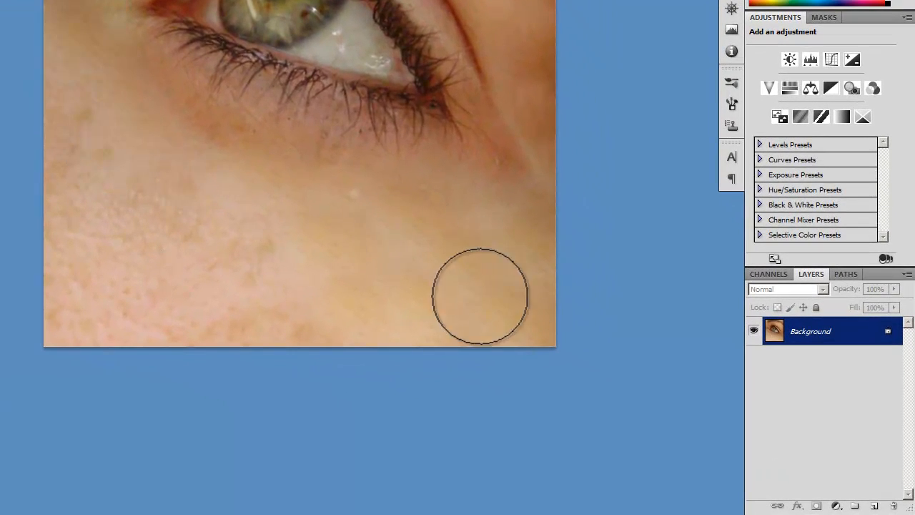
click(253, 310)
alt+click(415, 253)
drag(229, 233, 232, 279)
drag(125, 192, 121, 246)
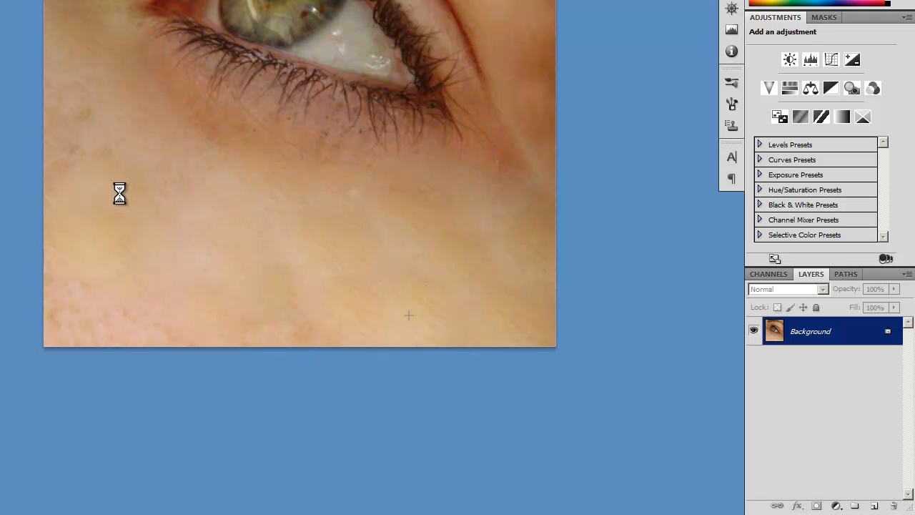
mouse_move(109, 195)
mouse_down()
mouse_move(111, 265)
mouse_move(68, 253)
mouse_move(59, 323)
mouse_move(132, 301)
mouse_up()
drag(227, 310, 283, 341)
Heal the uneven skin and light streaks beside the inner corner of the eye
scroll(179, 260, up, 3)
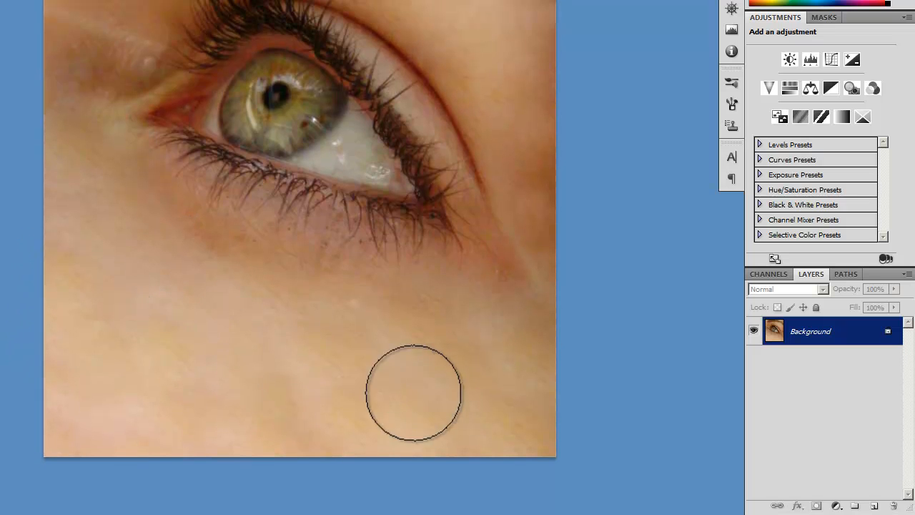
click(76, 90)
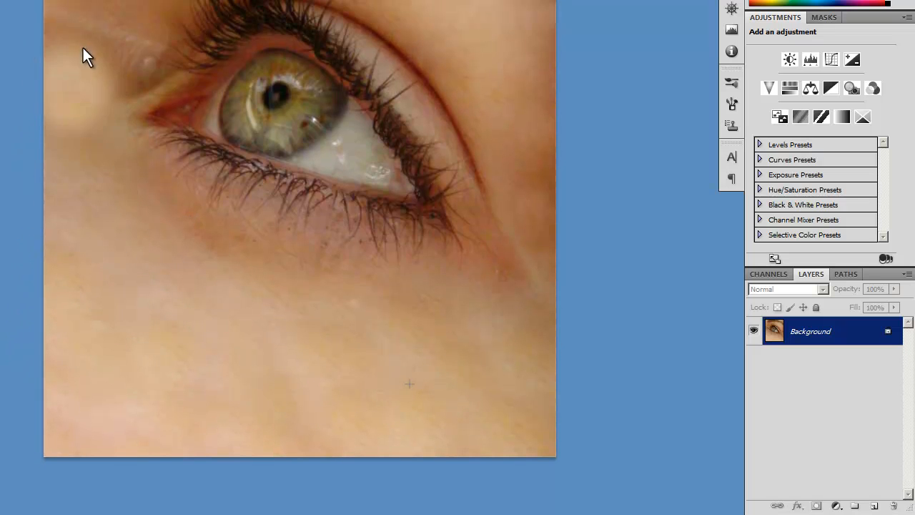
drag(91, 40, 124, 34)
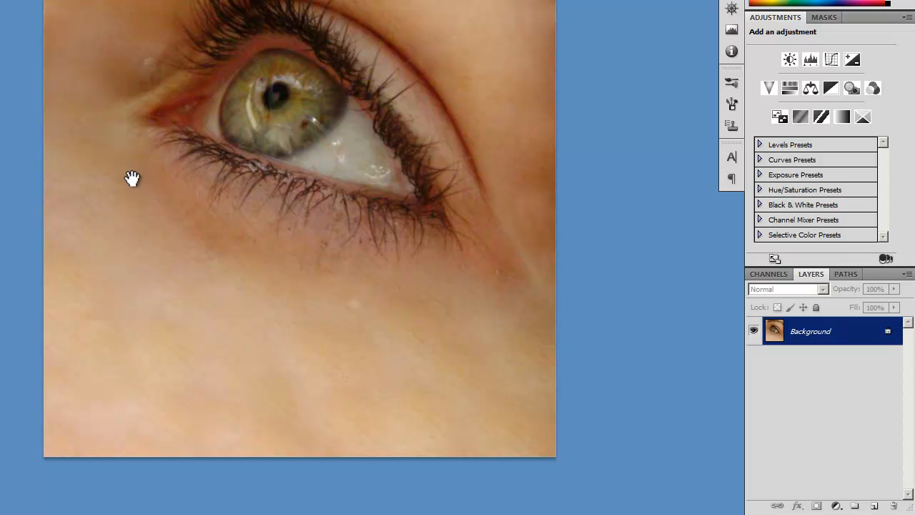
Zoom in on the small dark specks in the skin below the lower lashes
drag(133, 178, 106, 220)
ctrl+click(187, 305)
ctrl+click(223, 297)
drag(314, 237, 242, 249)
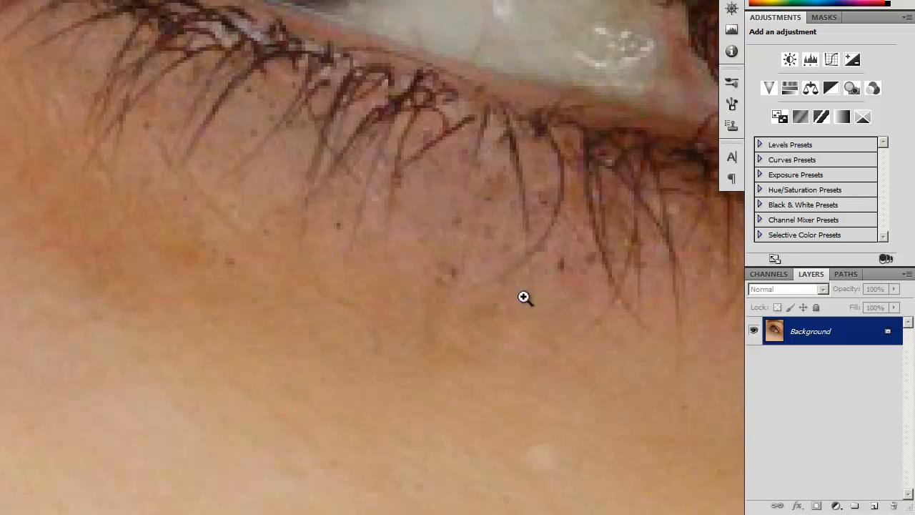
drag(515, 227, 321, 207)
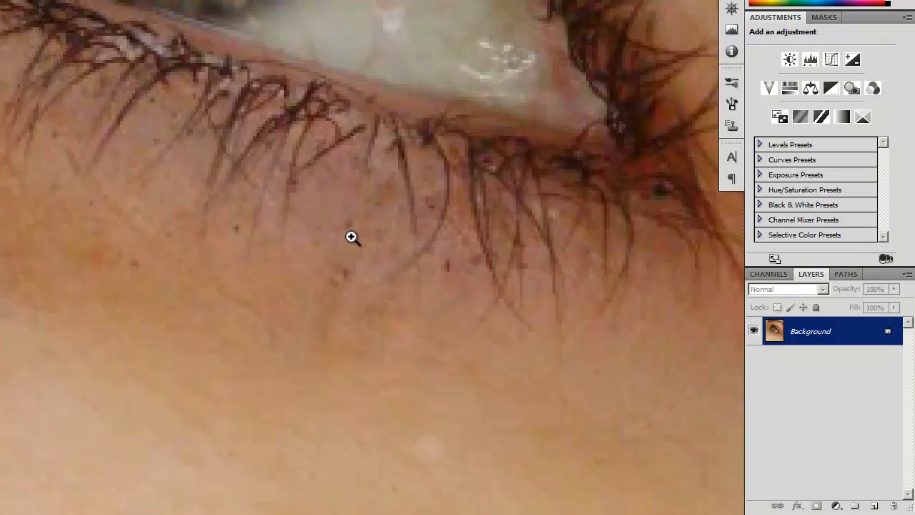
alt+click(353, 236)
key(b)
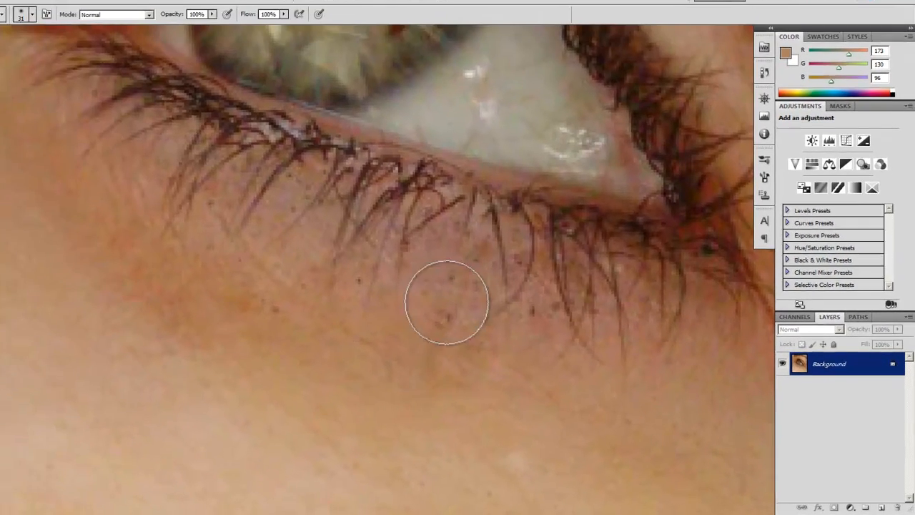
right_click(319, 280)
click(406, 339)
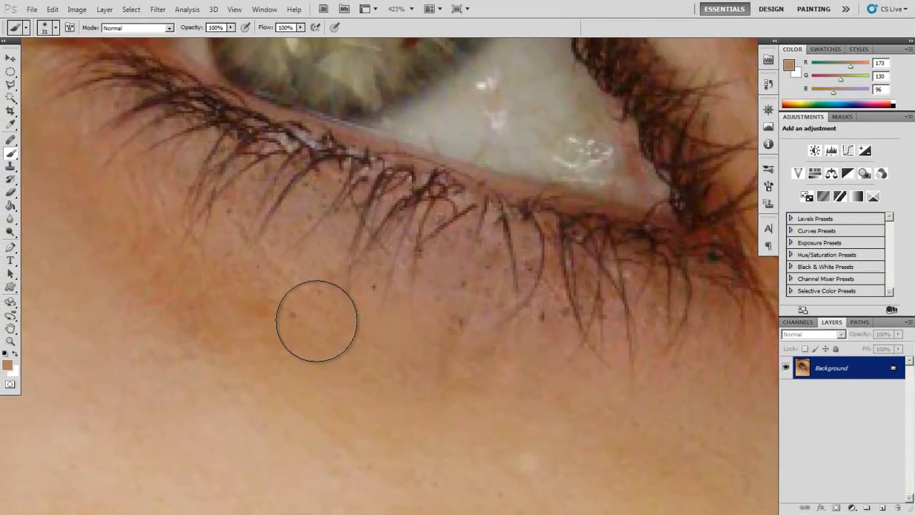
key(super)
key(super)
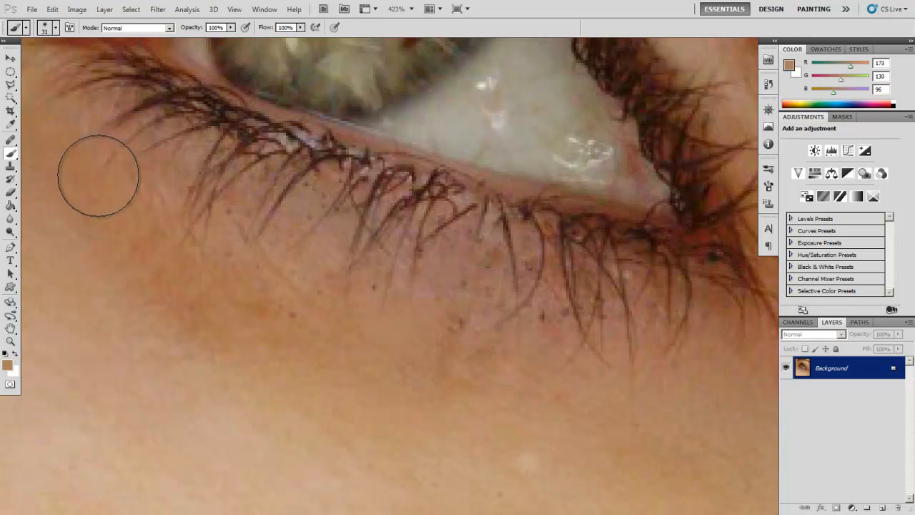
click(11, 154)
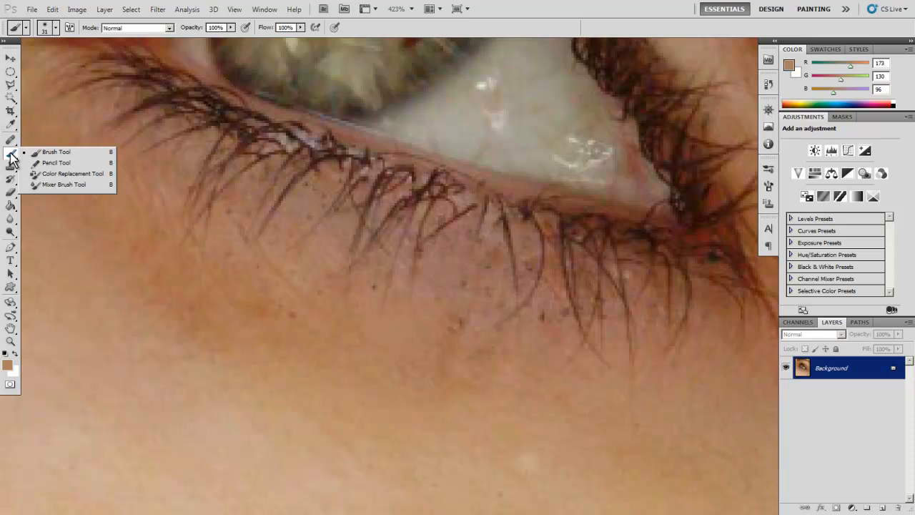
Switch back to the Healing Brush, sample clean skin below the lower lashes and set the brush size to 13 px
click(11, 140)
right_click(11, 139)
click(54, 152)
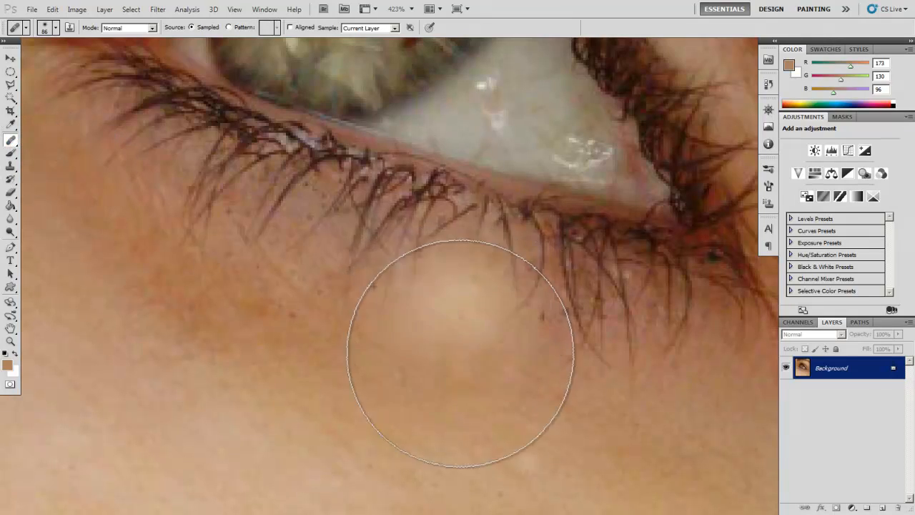
right_click(457, 350)
click(374, 364)
alt+click(367, 386)
right_click(472, 302)
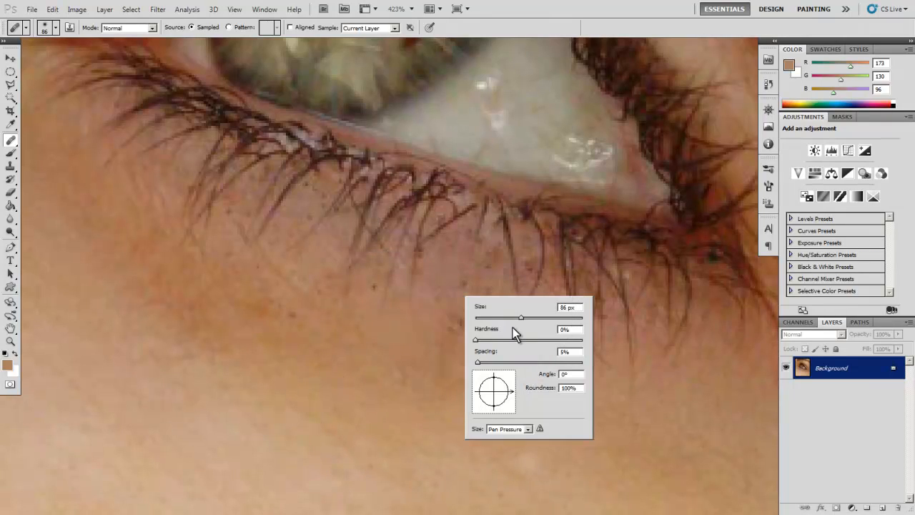
Heal the dark specks between and beneath the lower lashes, from the inner to the outer side
click(458, 247)
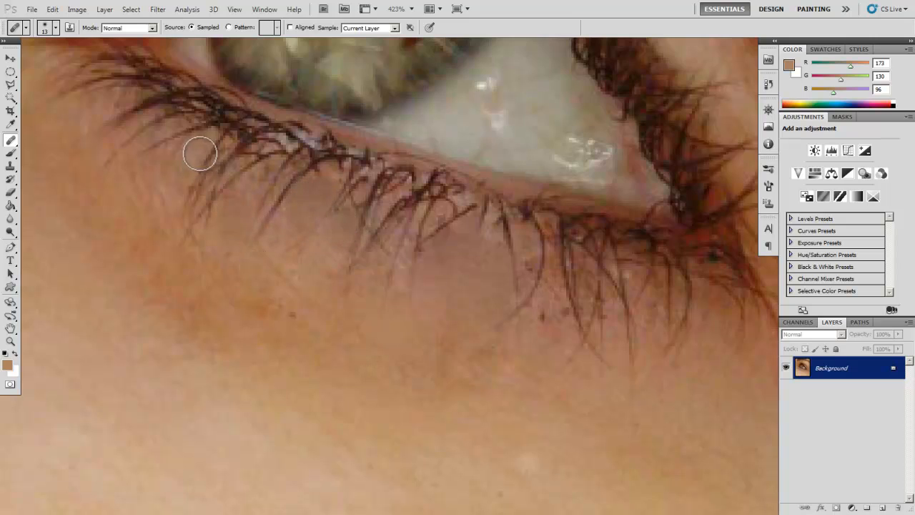
drag(201, 139, 180, 174)
click(192, 150)
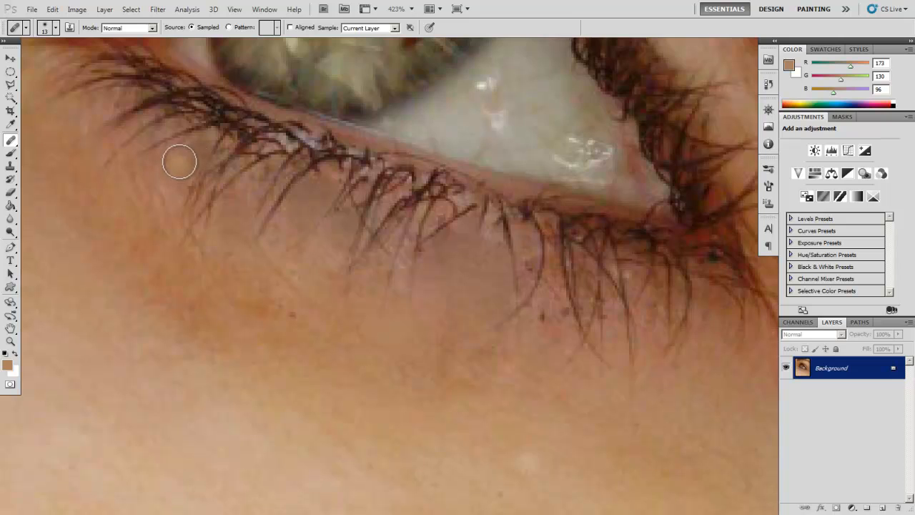
click(549, 326)
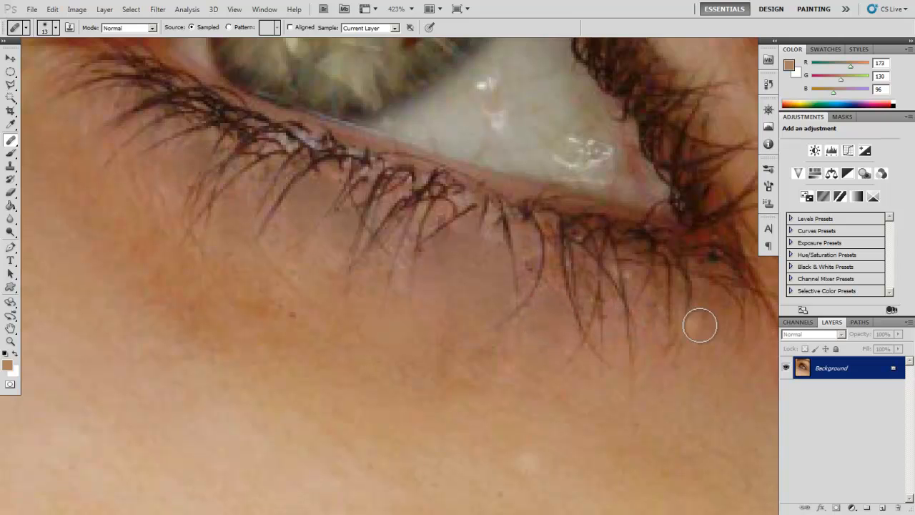
Inspect the healed skin near the inner corner of the eye and the overall retouch of the photo
key(space)
drag(184, 152, 346, 276)
drag(223, 272, 339, 263)
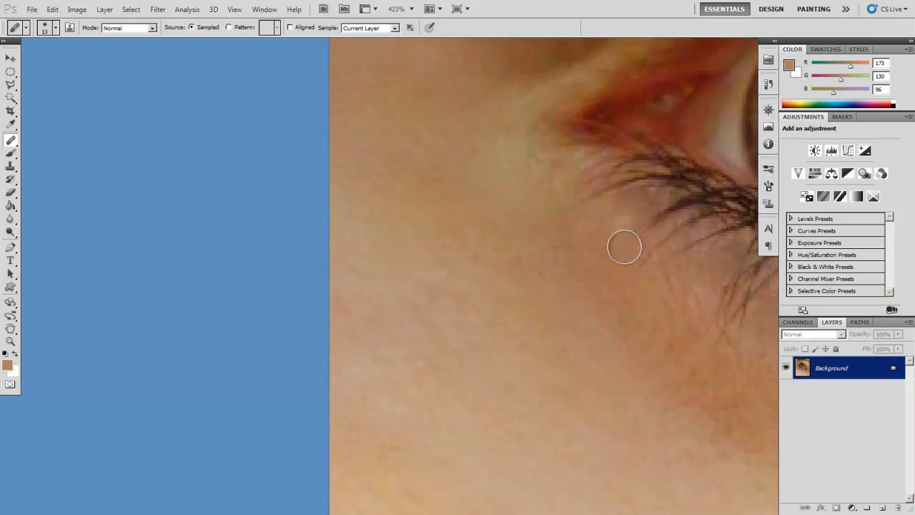
key(space)
drag(656, 239, 495, 273)
drag(592, 292, 411, 268)
key(z)
drag(538, 306, 454, 310)
key(space)
drag(519, 318, 450, 320)
key(space)
drag(472, 313, 430, 328)
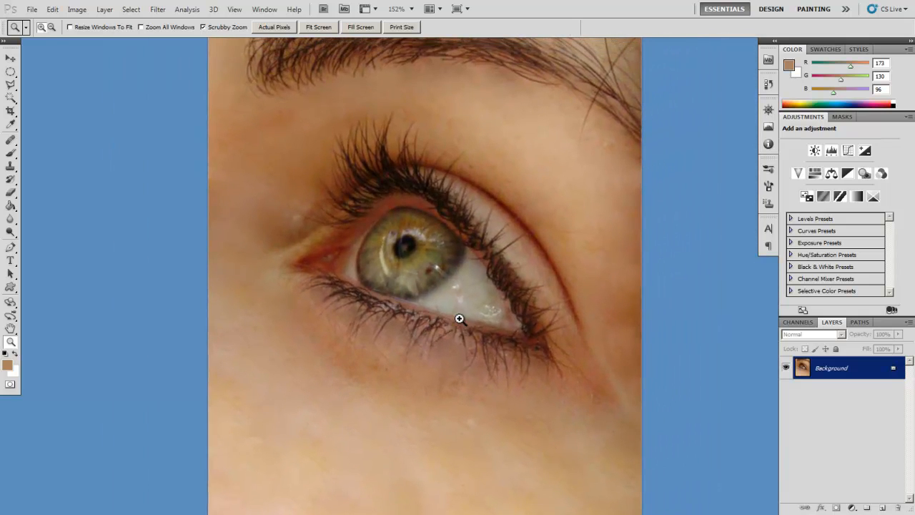
Switch to the Dodge tool with a 135 px brush and brighten the skin around the eye at Midtones range and 50% exposure
drag(501, 310, 457, 327)
key(space)
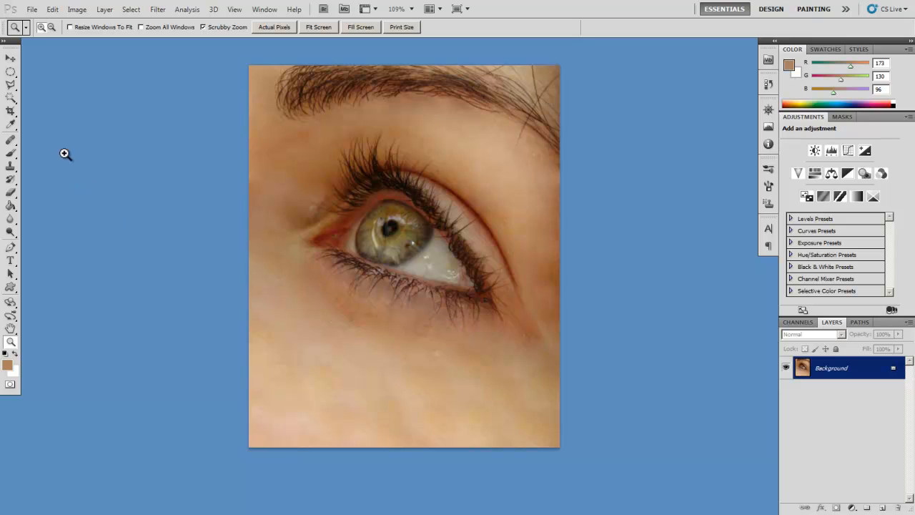
click(12, 141)
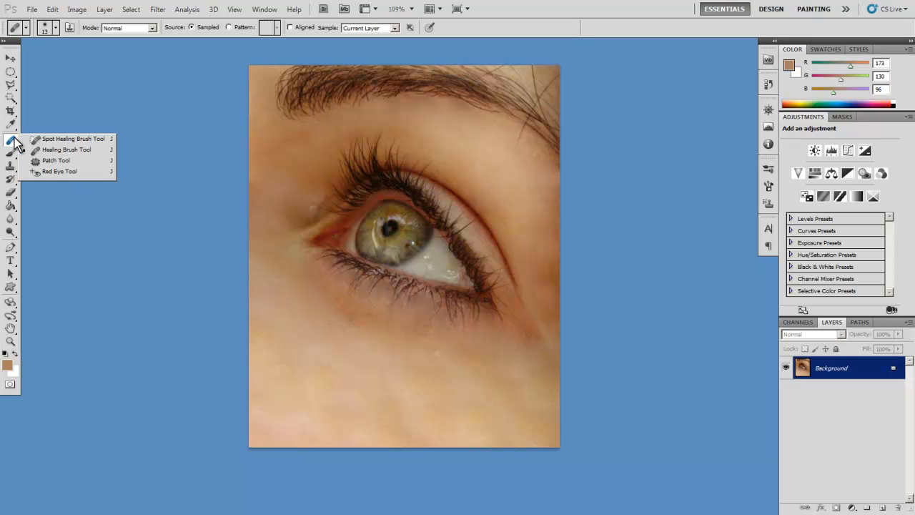
click(10, 232)
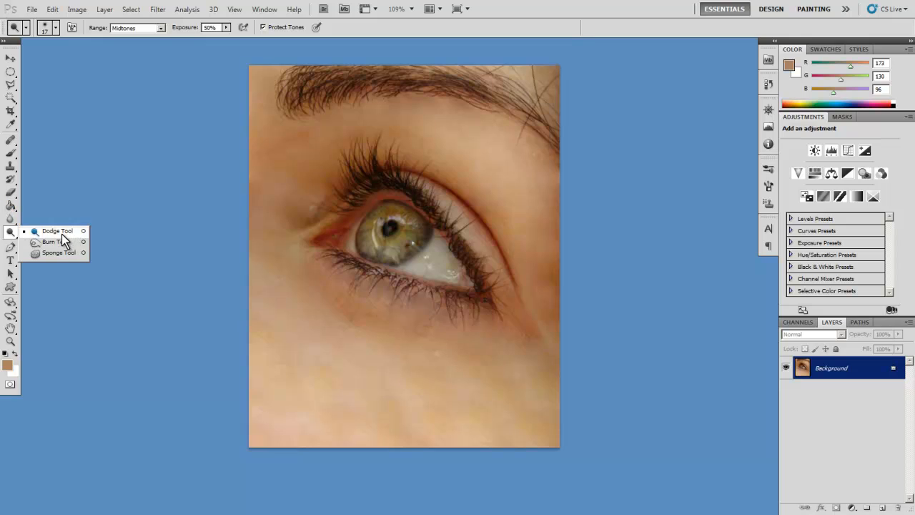
right_click(493, 359)
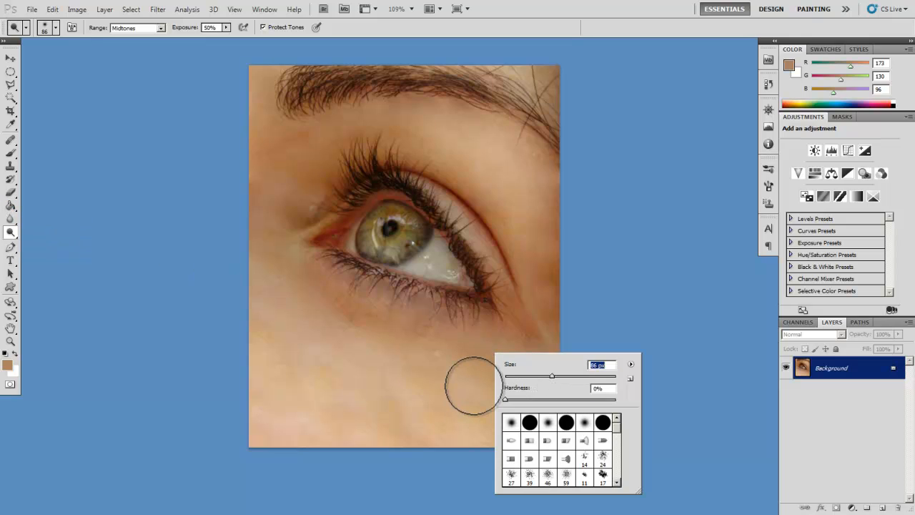
drag(567, 379, 573, 377)
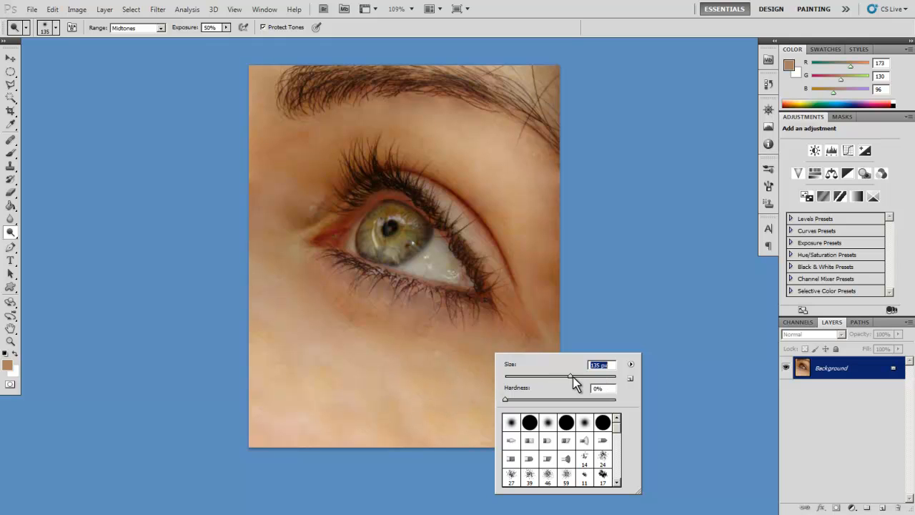
click(307, 439)
mouse_move(307, 439)
mouse_down()
mouse_move(301, 407)
mouse_move(317, 412)
mouse_move(328, 371)
mouse_move(304, 316)
mouse_move(374, 345)
mouse_up()
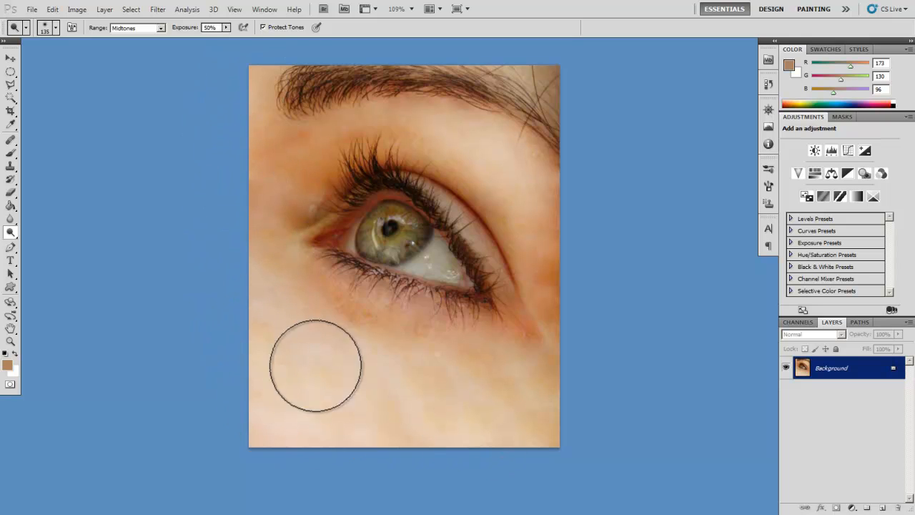
mouse_move(248, 344)
mouse_down()
mouse_move(275, 343)
mouse_move(272, 419)
mouse_move(386, 396)
mouse_move(361, 329)
mouse_move(365, 313)
mouse_move(473, 340)
mouse_move(579, 428)
mouse_move(248, 412)
mouse_move(392, 359)
mouse_move(551, 368)
mouse_move(559, 354)
mouse_move(534, 349)
mouse_move(538, 208)
mouse_move(461, 141)
mouse_move(549, 256)
mouse_move(509, 238)
mouse_move(421, 135)
mouse_move(359, 124)
mouse_move(304, 155)
mouse_move(395, 126)
mouse_move(264, 162)
mouse_move(256, 99)
mouse_move(237, 218)
mouse_move(261, 246)
mouse_up()
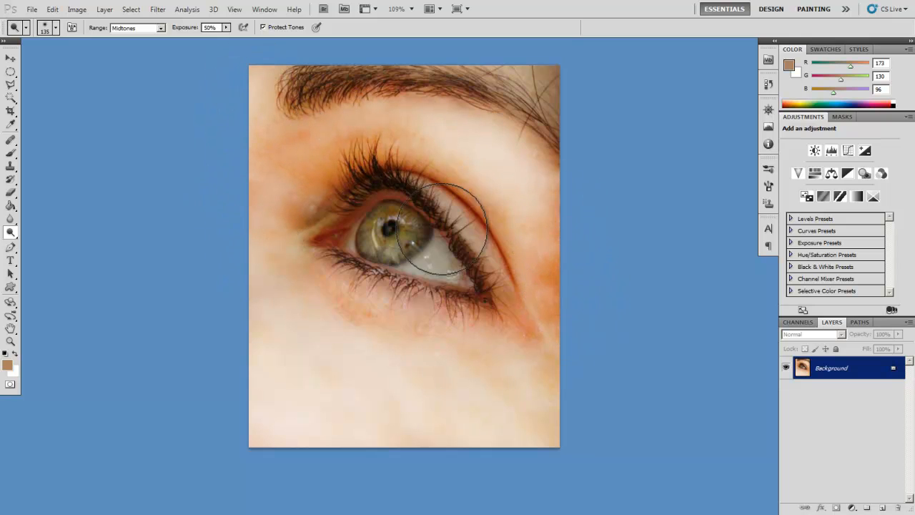
mouse_move(296, 181)
mouse_down()
mouse_move(283, 209)
mouse_move(295, 180)
mouse_move(321, 182)
mouse_up()
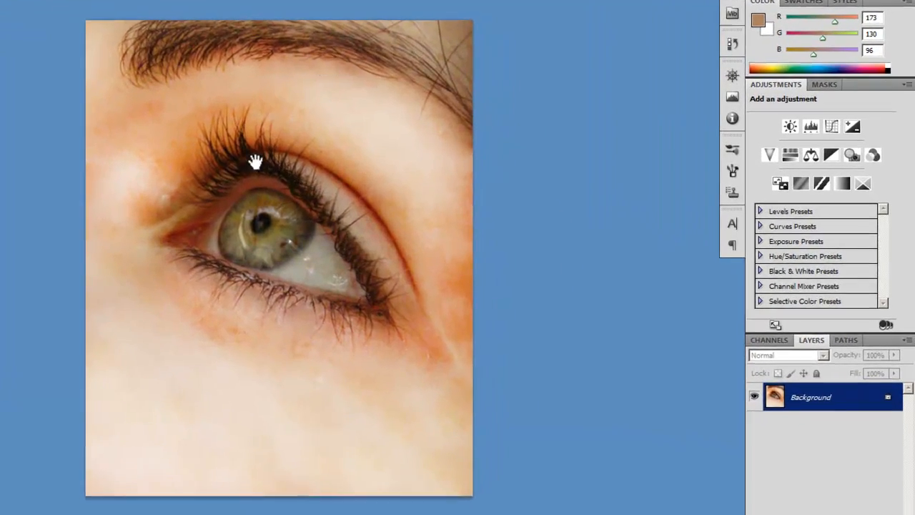
Reduce the Dodge brush size to 24 px and brighten the large white area between the iris and the outer corner of the eye
drag(255, 160, 182, 221)
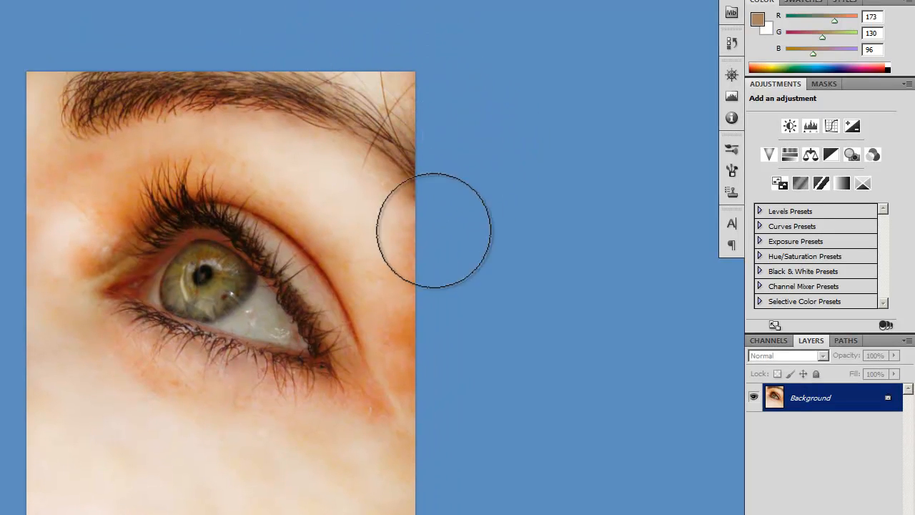
drag(358, 310, 353, 219)
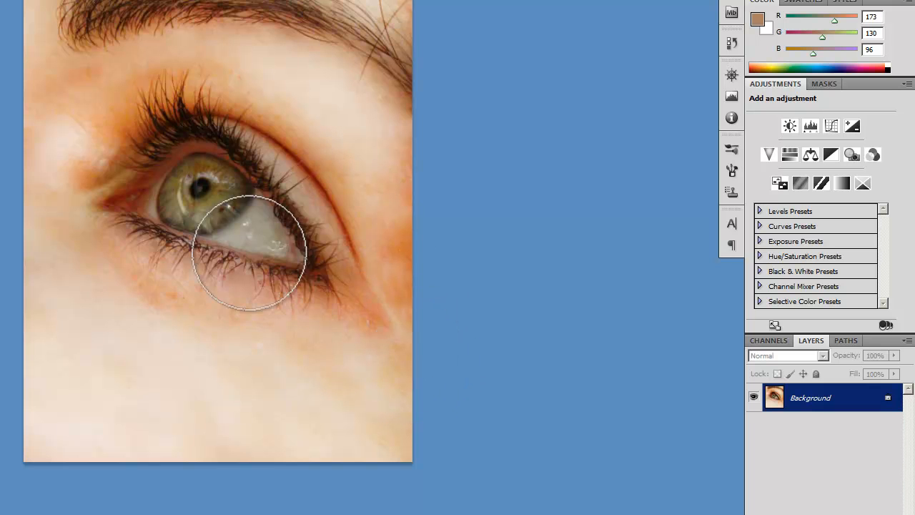
drag(253, 262, 259, 268)
key(ctrl+space)
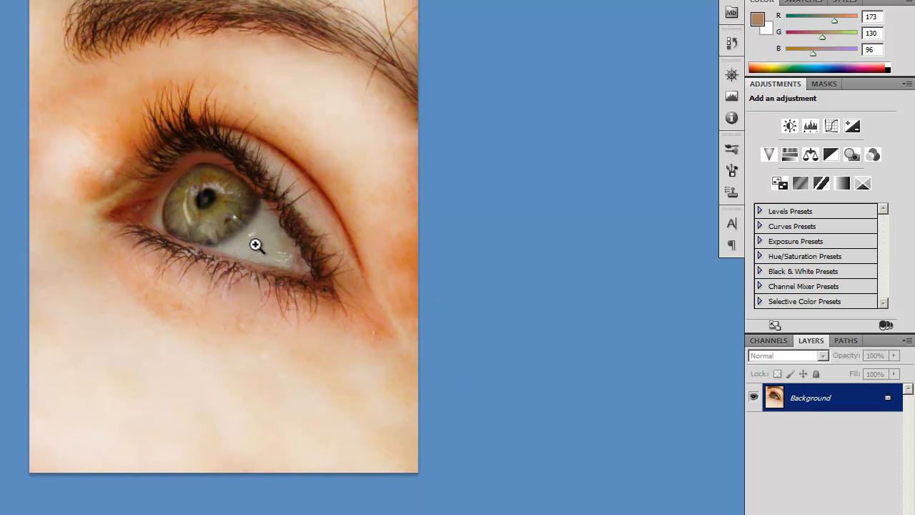
ctrl+click(220, 257)
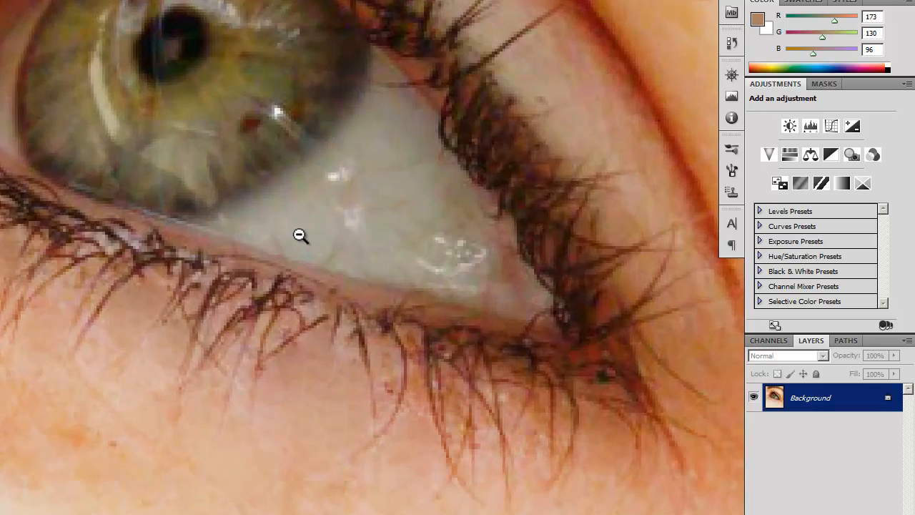
drag(299, 236, 256, 267)
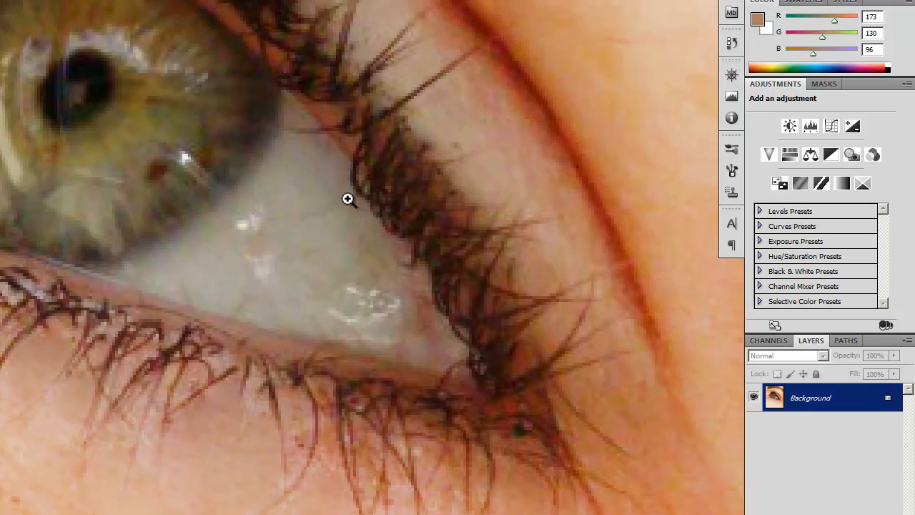
right_click(275, 263)
drag(368, 289, 319, 290)
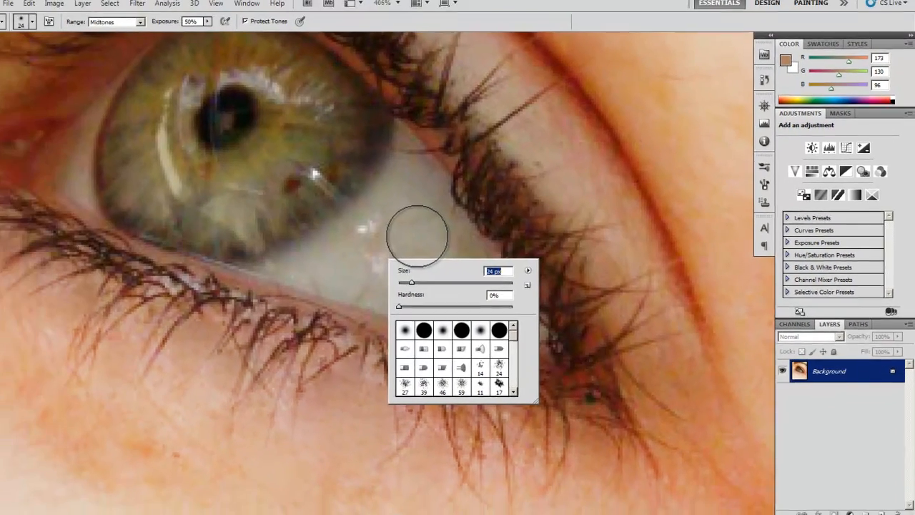
drag(309, 237, 236, 233)
mouse_move(372, 237)
mouse_down()
mouse_move(378, 258)
mouse_move(405, 258)
mouse_move(364, 270)
mouse_move(410, 291)
mouse_move(449, 293)
mouse_move(413, 254)
mouse_move(426, 246)
mouse_move(432, 201)
mouse_move(460, 254)
mouse_move(479, 277)
mouse_move(460, 240)
mouse_move(496, 281)
mouse_up()
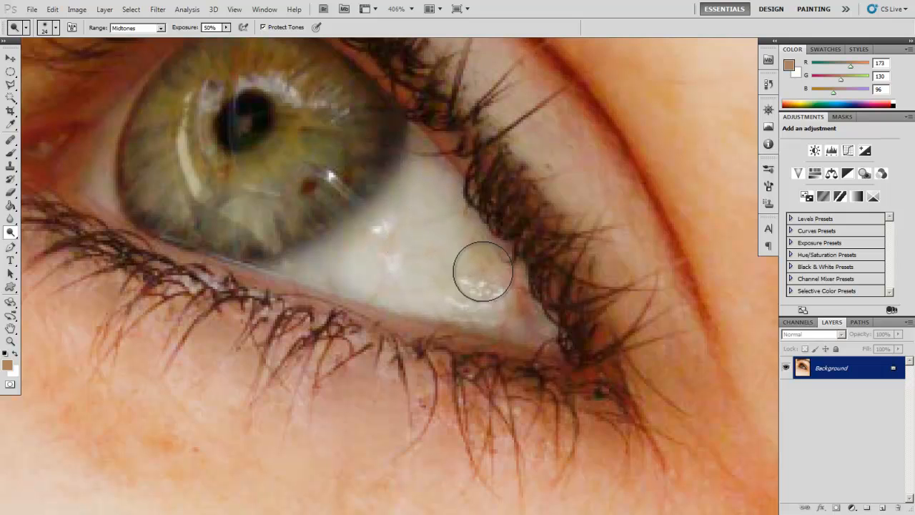
mouse_move(420, 161)
mouse_down()
mouse_move(390, 212)
mouse_move(321, 250)
mouse_move(384, 272)
mouse_move(432, 181)
mouse_move(492, 296)
mouse_move(441, 260)
mouse_move(442, 283)
mouse_up()
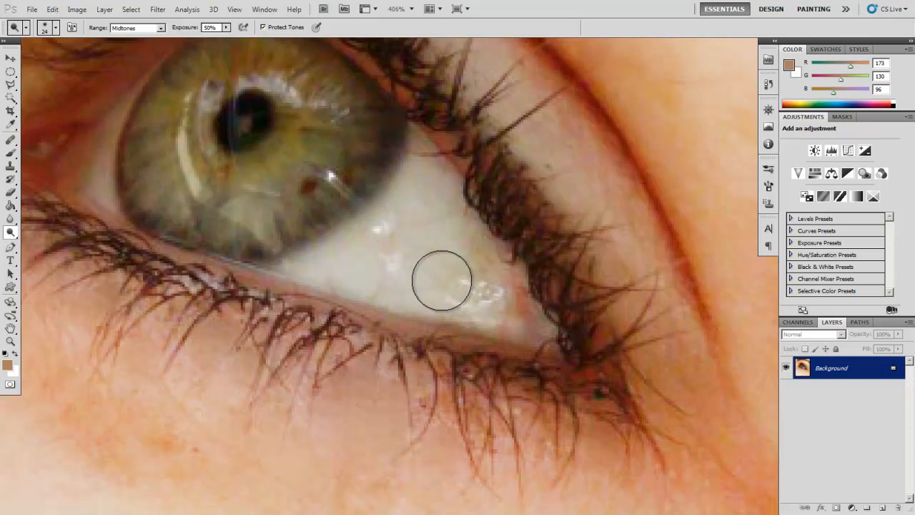
mouse_move(432, 235)
mouse_down()
mouse_move(389, 247)
mouse_move(360, 284)
mouse_move(338, 275)
mouse_move(507, 300)
mouse_move(443, 232)
mouse_move(407, 231)
mouse_move(519, 315)
mouse_move(503, 293)
mouse_move(335, 279)
mouse_move(407, 255)
mouse_move(429, 188)
mouse_move(434, 248)
mouse_move(386, 226)
mouse_move(427, 202)
mouse_move(446, 229)
mouse_move(425, 241)
mouse_move(464, 233)
mouse_up()
Dodge the small white area between the iris and the inner corner of the eye
key(z)
drag(329, 216, 524, 263)
mouse_move(146, 191)
mouse_down()
mouse_move(144, 246)
mouse_move(142, 187)
mouse_move(223, 64)
mouse_move(122, 211)
mouse_move(143, 221)
mouse_move(146, 238)
mouse_move(132, 212)
mouse_move(142, 164)
mouse_move(134, 154)
mouse_move(161, 121)
mouse_move(119, 214)
mouse_move(152, 241)
mouse_move(140, 220)
mouse_move(153, 138)
mouse_move(161, 151)
mouse_move(158, 143)
mouse_move(143, 153)
mouse_move(128, 222)
mouse_move(143, 240)
mouse_move(135, 159)
mouse_up()
key(o)
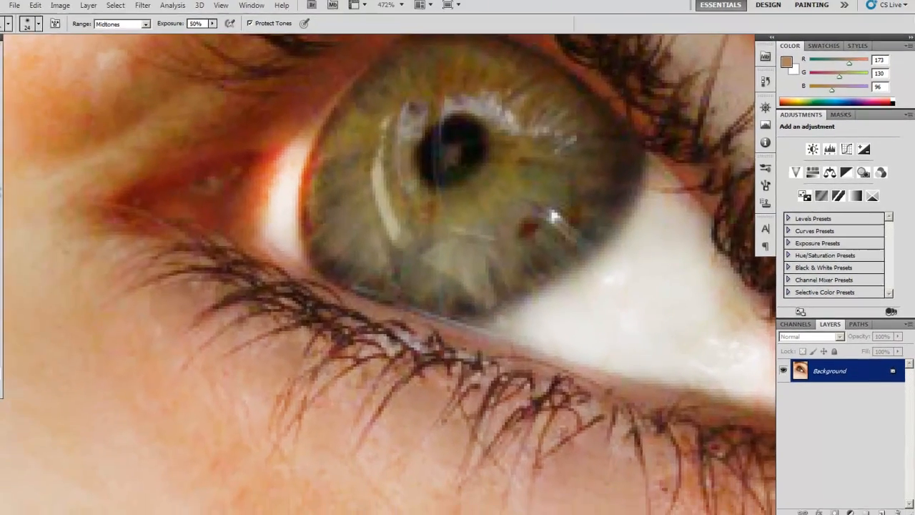
Restore the overbrightened area at the inner corner of the eye with the History Brush
click(10, 185)
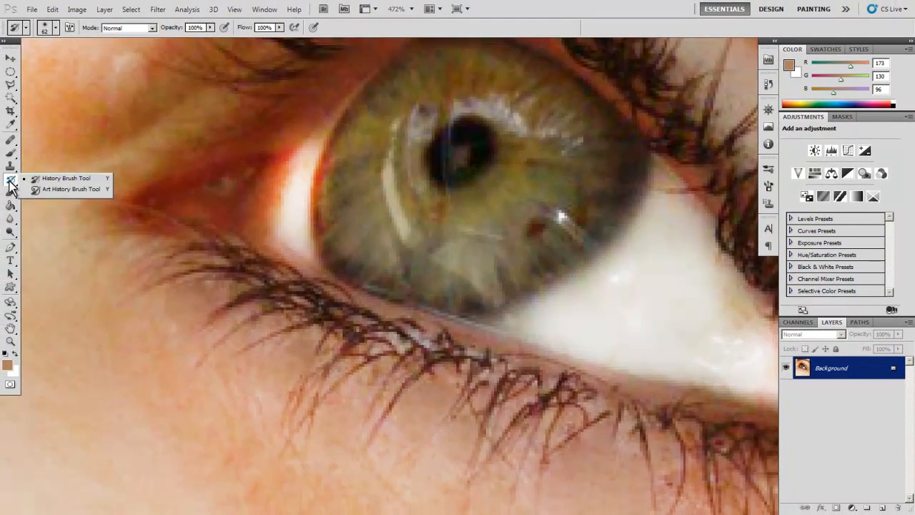
click(366, 199)
mouse_move(378, 200)
mouse_down()
mouse_move(401, 183)
mouse_move(401, 153)
mouse_move(381, 200)
mouse_up()
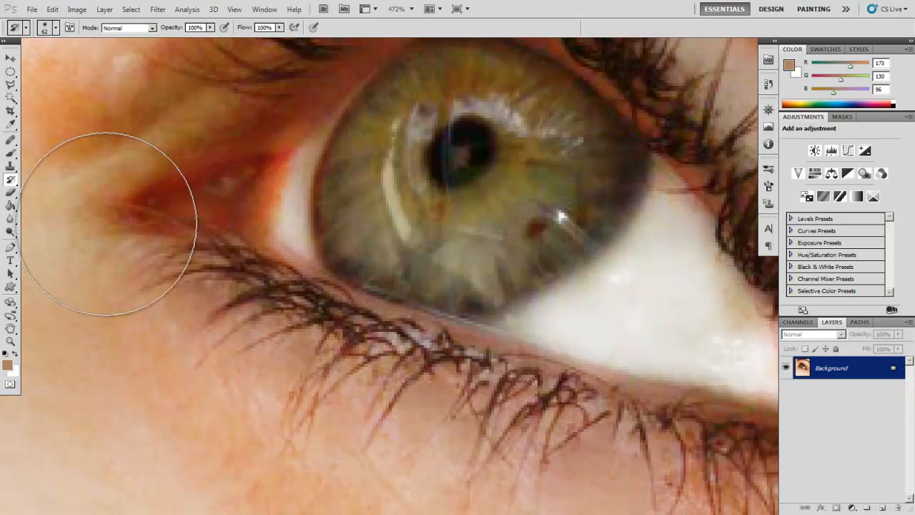
Return to the Dodge tool with a smaller brush and brighten only the narrow white sliver beside the inner edge of the iris
click(11, 231)
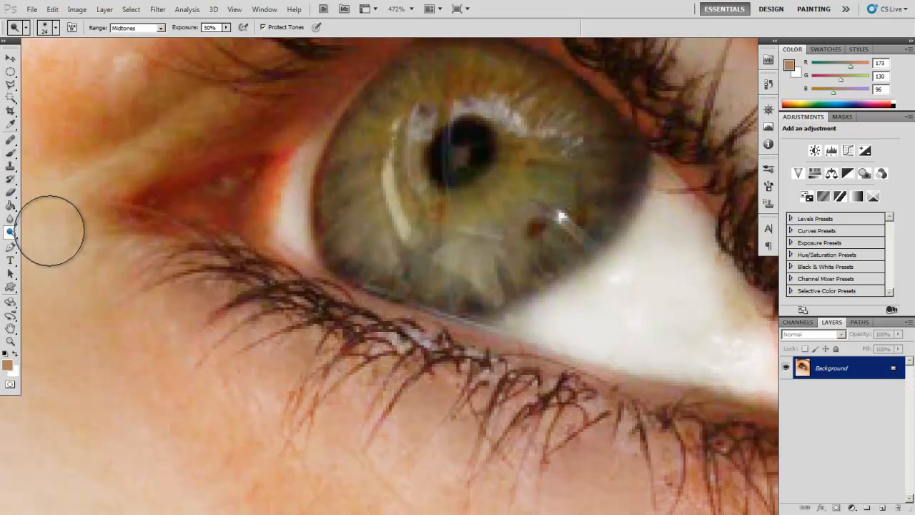
right_click(294, 187)
mouse_move(318, 211)
mouse_down()
mouse_move(281, 215)
mouse_move(308, 144)
mouse_move(307, 152)
mouse_up()
click(292, 170)
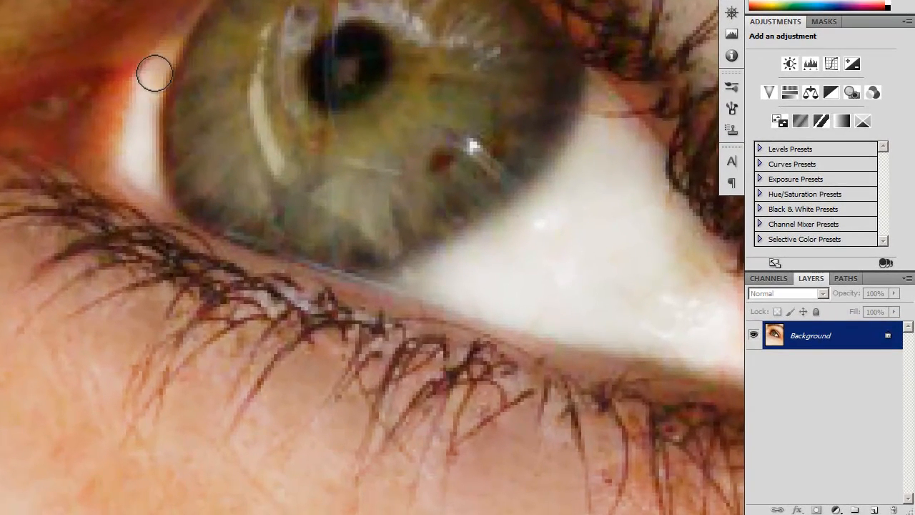
drag(181, 52, 180, 32)
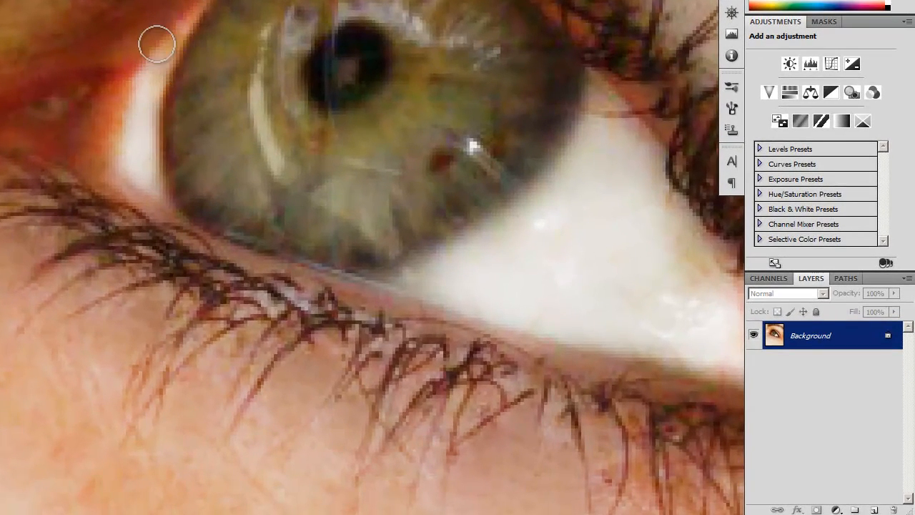
Duplicate the Background layer
drag(339, 169, 245, 136)
alt+click(350, 188)
drag(419, 208, 314, 196)
alt+click(314, 202)
drag(366, 253, 329, 213)
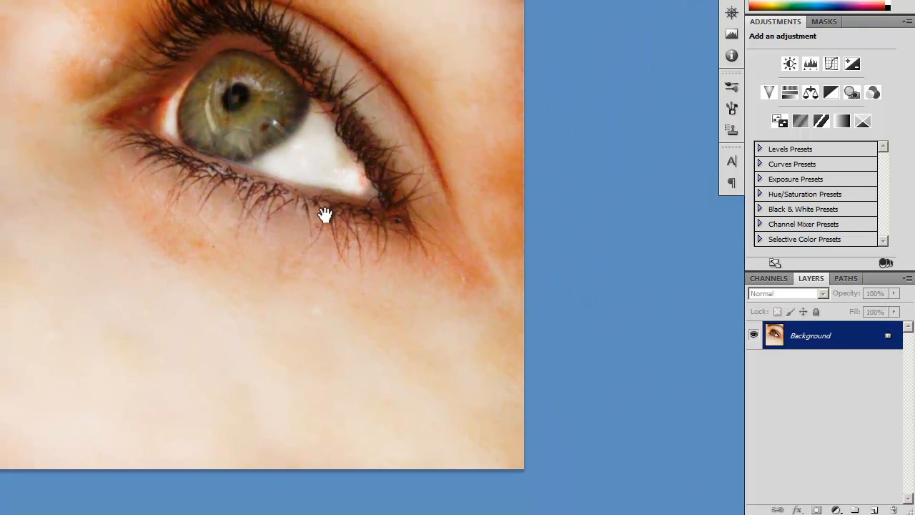
alt+click(329, 213)
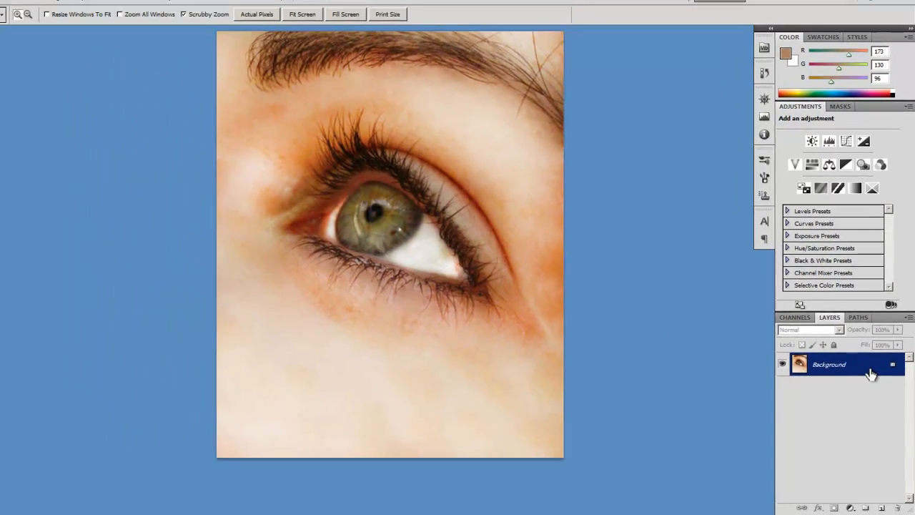
drag(859, 342, 837, 351)
drag(853, 380, 886, 508)
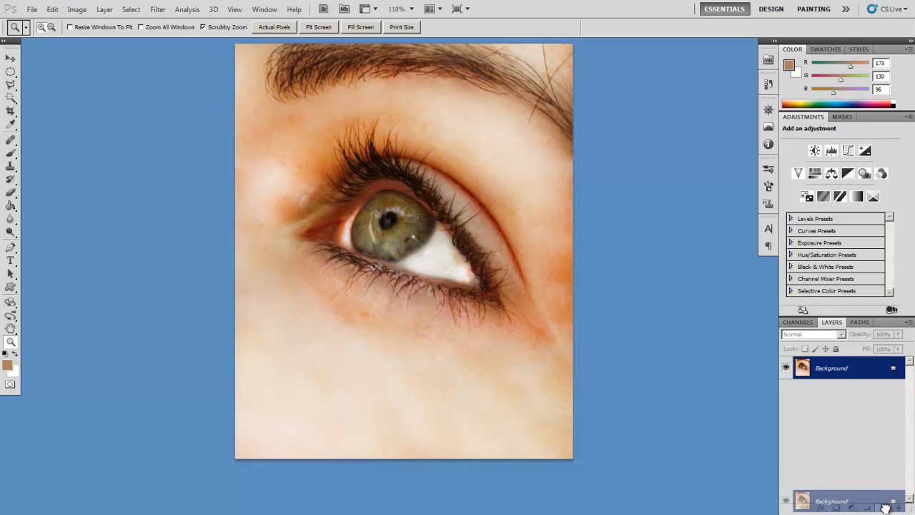
drag(889, 510, 885, 509)
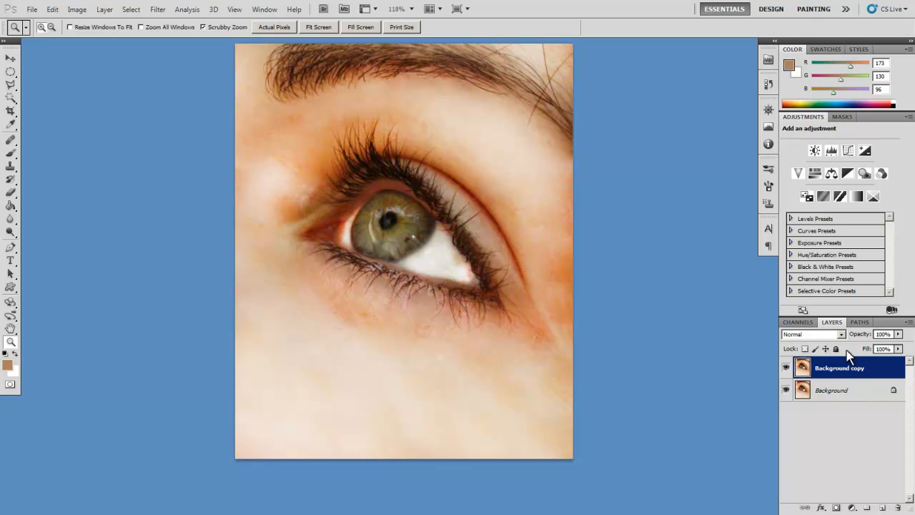
Compare blend modes for the Background copy layer, starting from Lighter Color, and set it to Pin Light
click(842, 335)
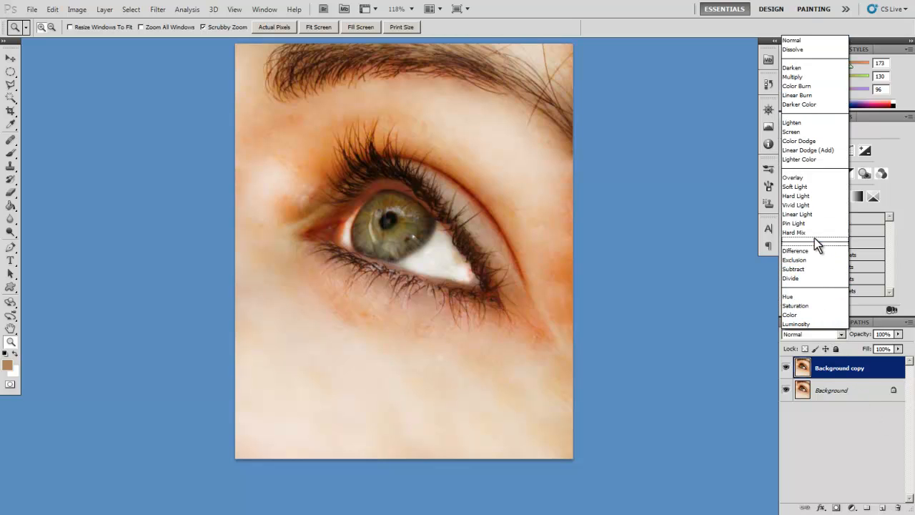
click(807, 158)
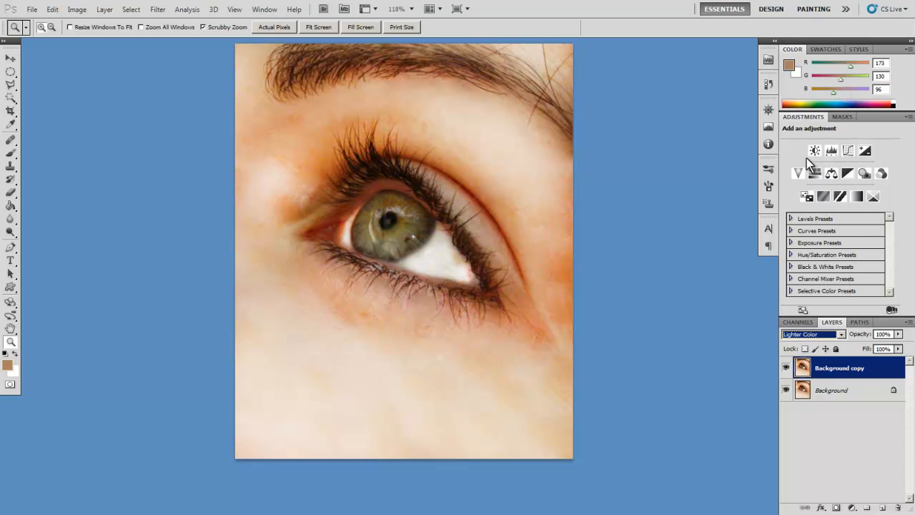
key(Down)
key(Up)
key(Down)
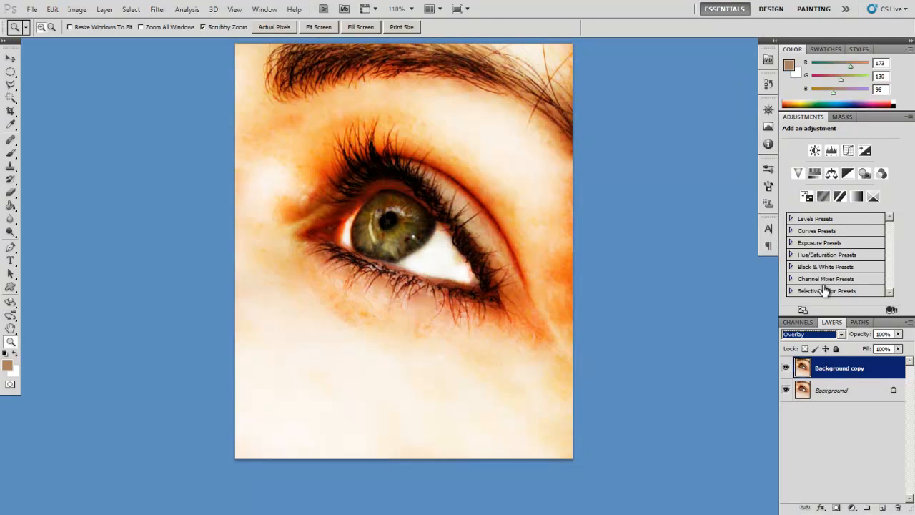
key(Down)
key(Down)
key(Down)
key(Down)
key(Down)
key(Up)
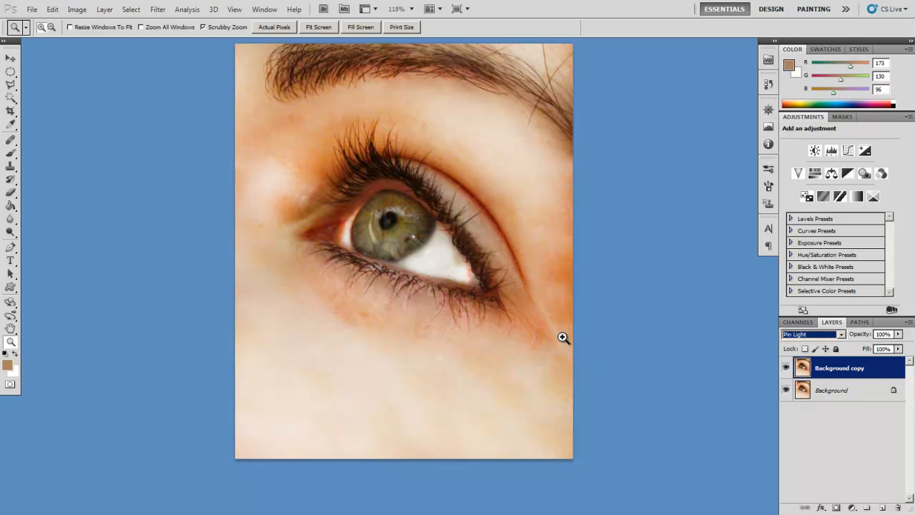
Add a new empty layer above the Background copy and switch to the Brush tool for the iris
click(883, 505)
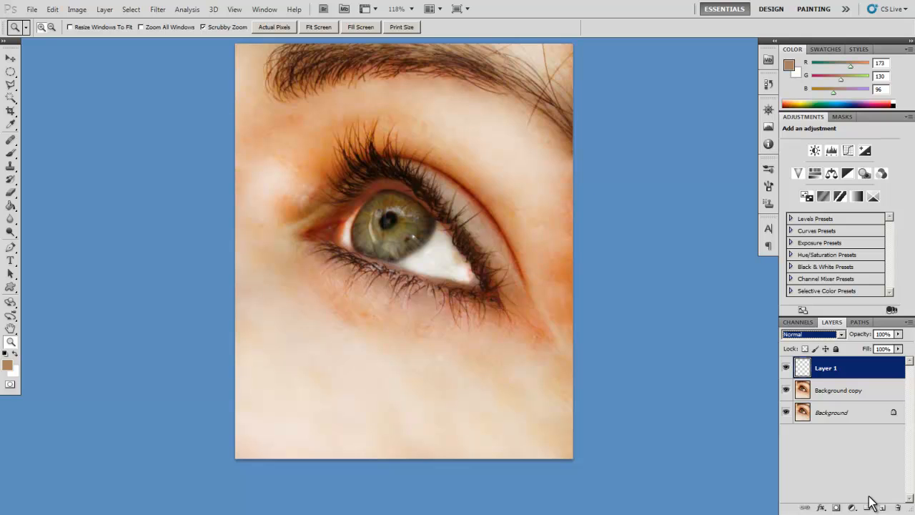
drag(399, 236, 432, 217)
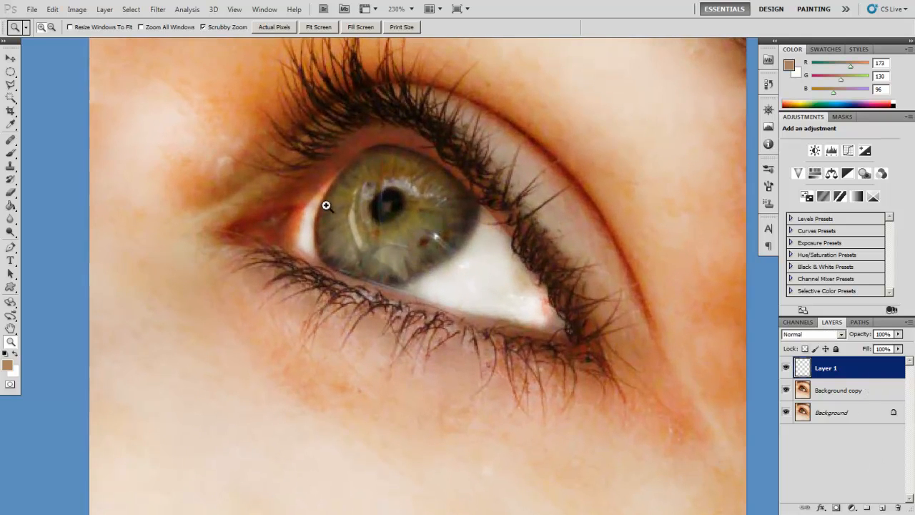
key(b)
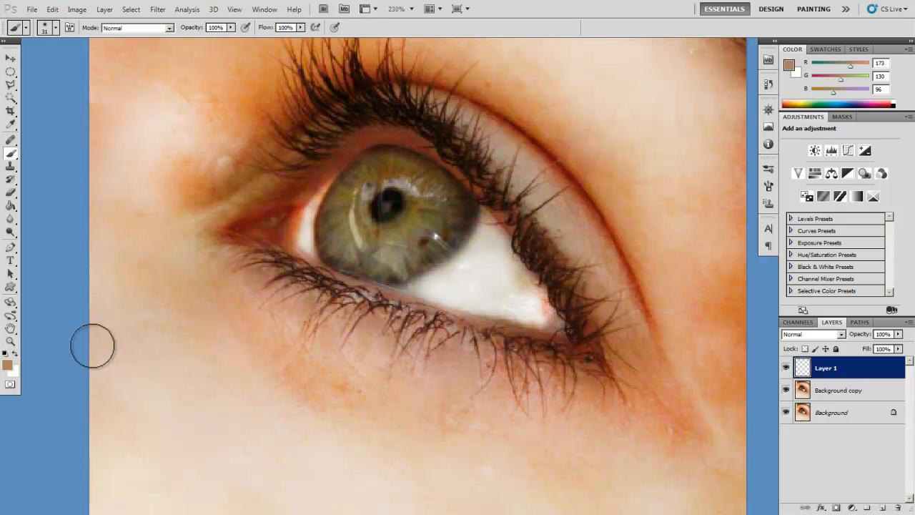
Set the foreground color to the fully saturated blue 0084ff for painting the iris
click(9, 366)
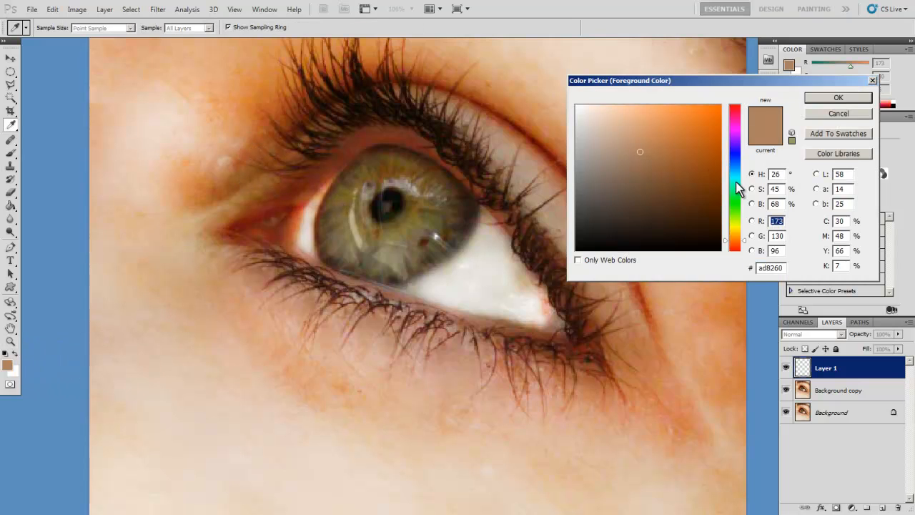
drag(736, 183, 738, 173)
drag(683, 132, 779, 111)
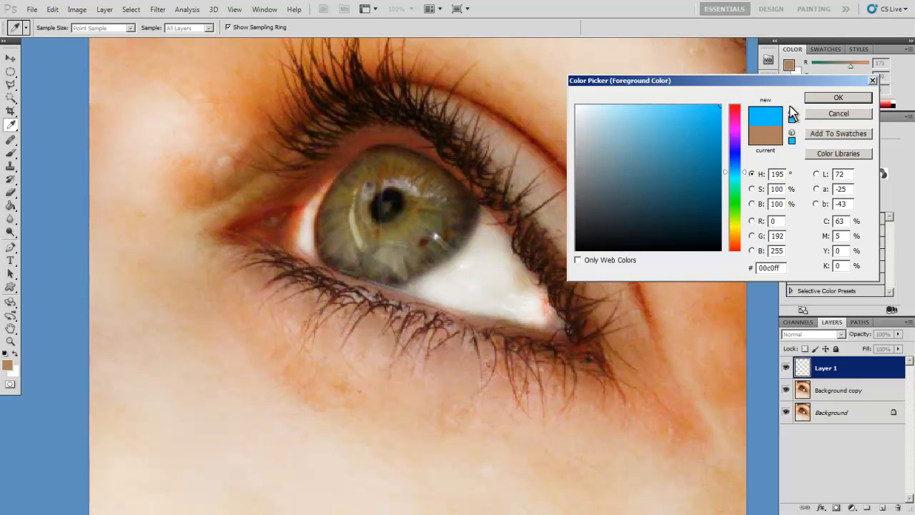
click(822, 97)
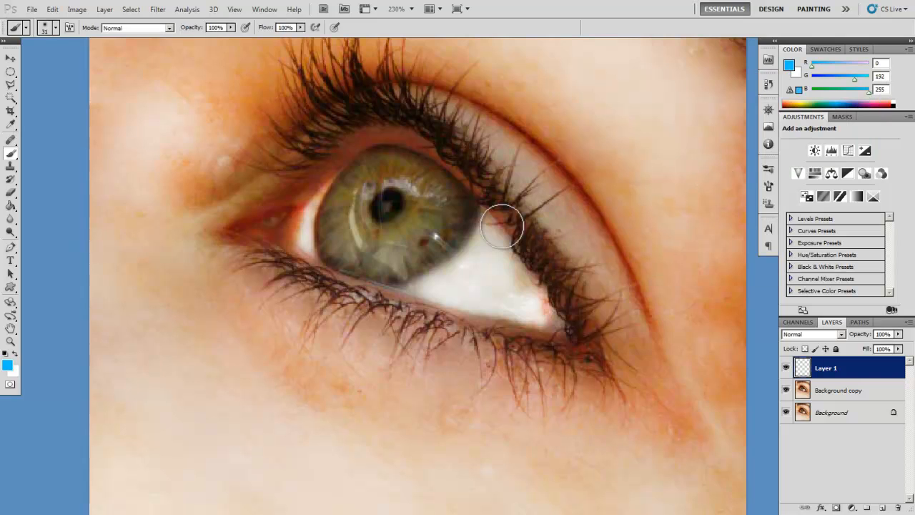
click(13, 364)
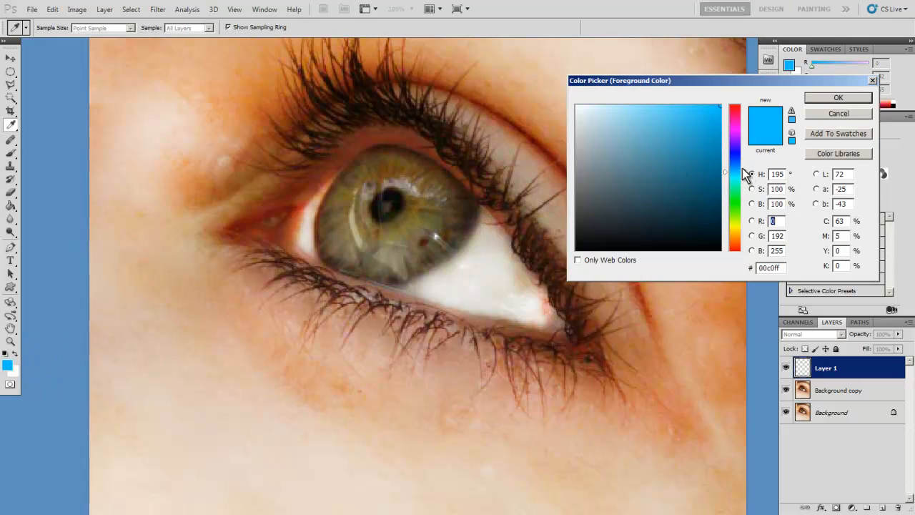
drag(743, 171, 741, 166)
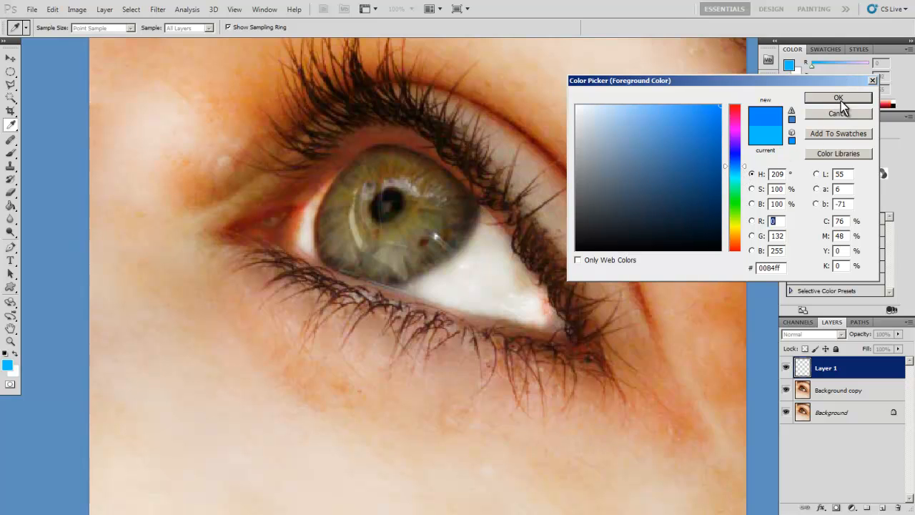
click(839, 99)
Paint the whole iris and pupil solid blue on Layer 1 and set the layer's blend mode to Color
mouse_move(388, 221)
mouse_down()
mouse_move(400, 199)
mouse_move(370, 182)
mouse_move(390, 189)
mouse_move(389, 210)
mouse_up()
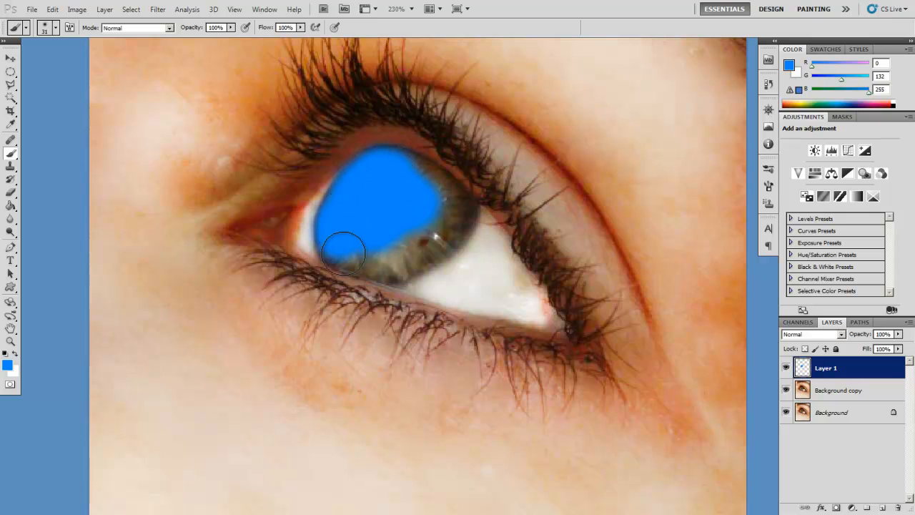
mouse_move(422, 254)
mouse_down()
mouse_move(442, 244)
mouse_move(455, 216)
mouse_up()
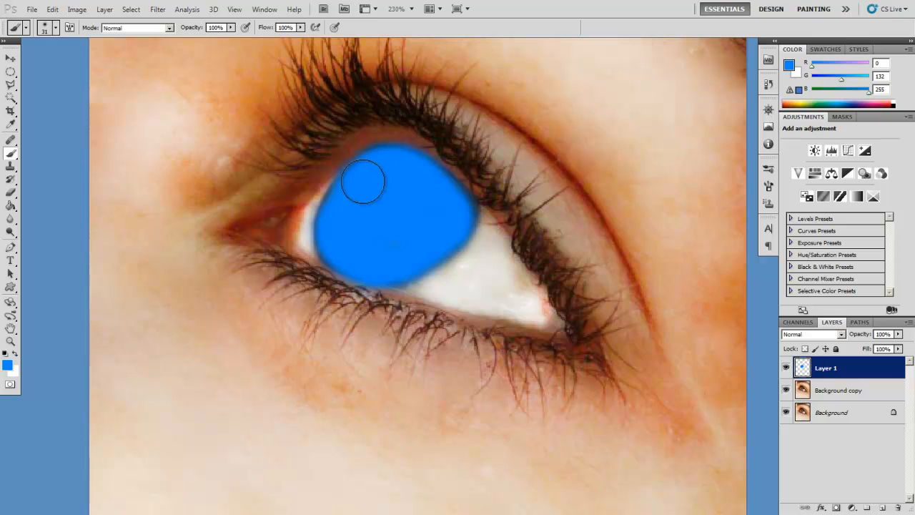
mouse_move(385, 263)
mouse_down()
mouse_move(455, 223)
mouse_move(436, 181)
mouse_move(403, 163)
mouse_move(380, 165)
mouse_move(334, 239)
mouse_up()
click(816, 334)
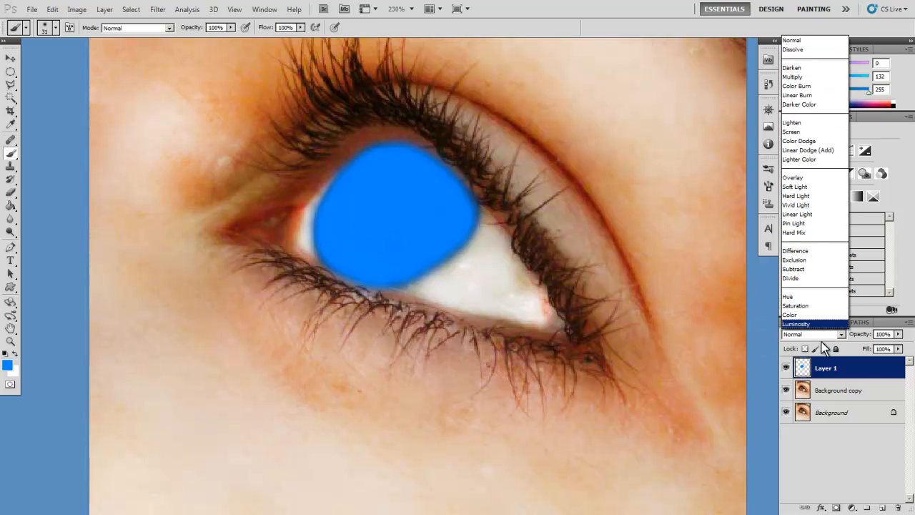
click(828, 315)
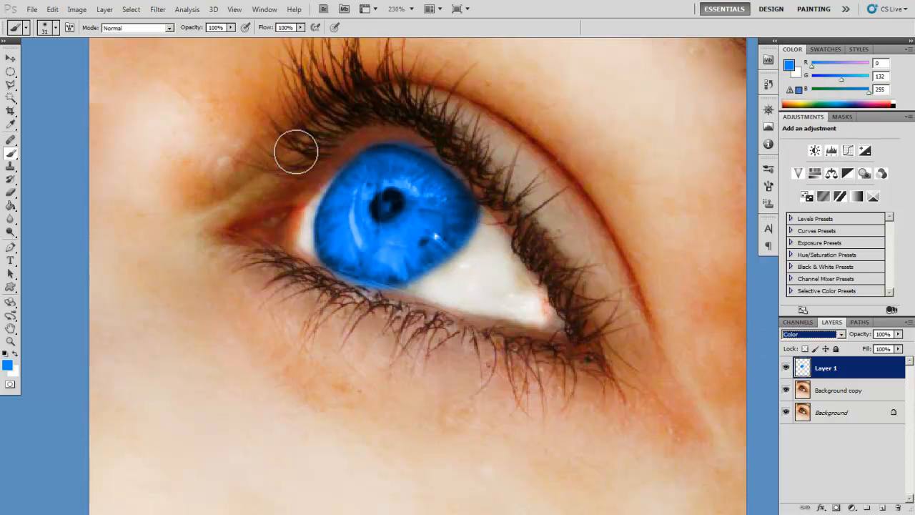
Examine the recolored iris and its edges up close for stray blue paint
drag(412, 294, 422, 296)
key(z)
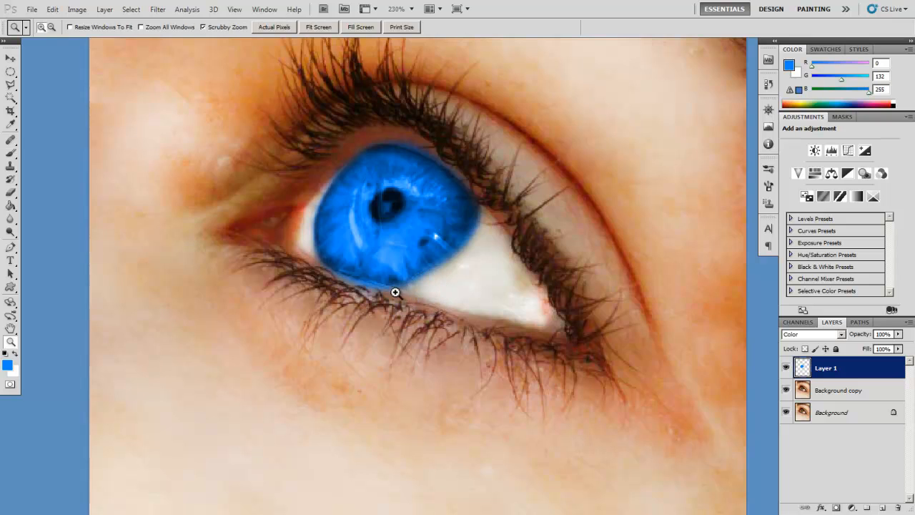
click(407, 292)
key(e)
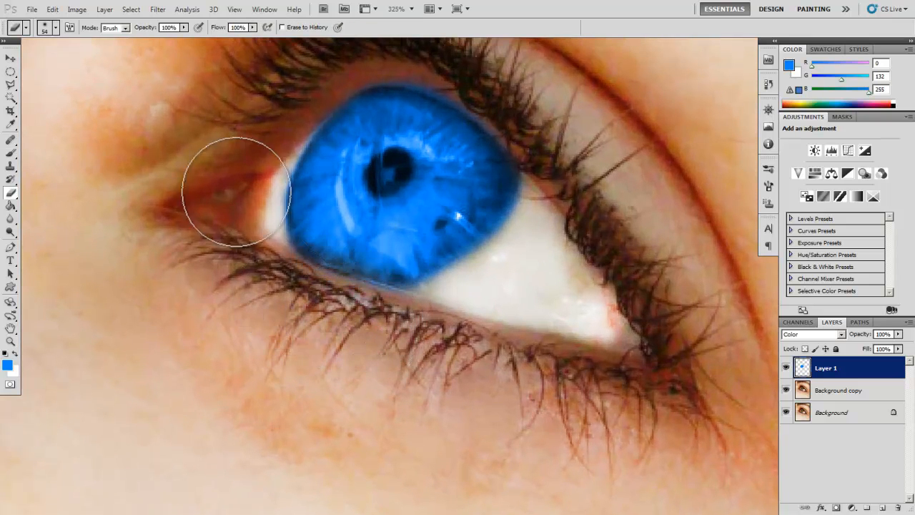
key(space)
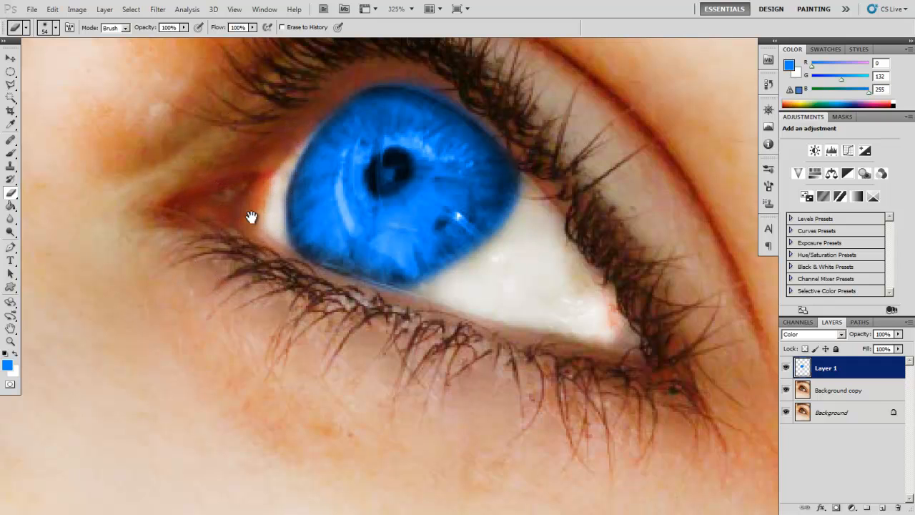
drag(284, 149, 257, 242)
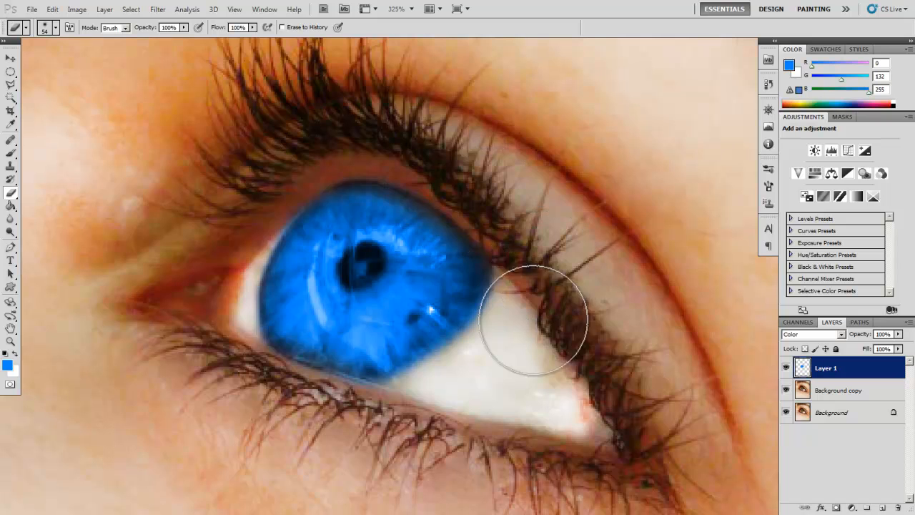
key(b)
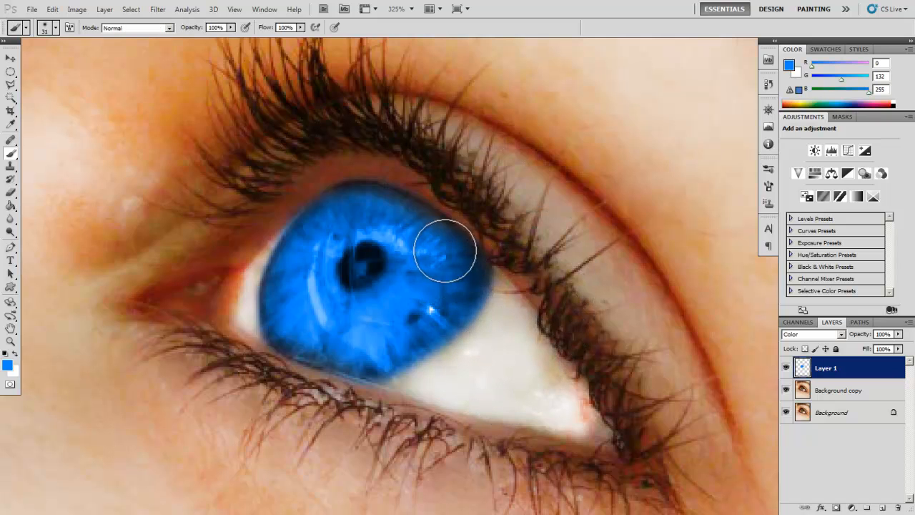
key(z)
drag(422, 249, 451, 246)
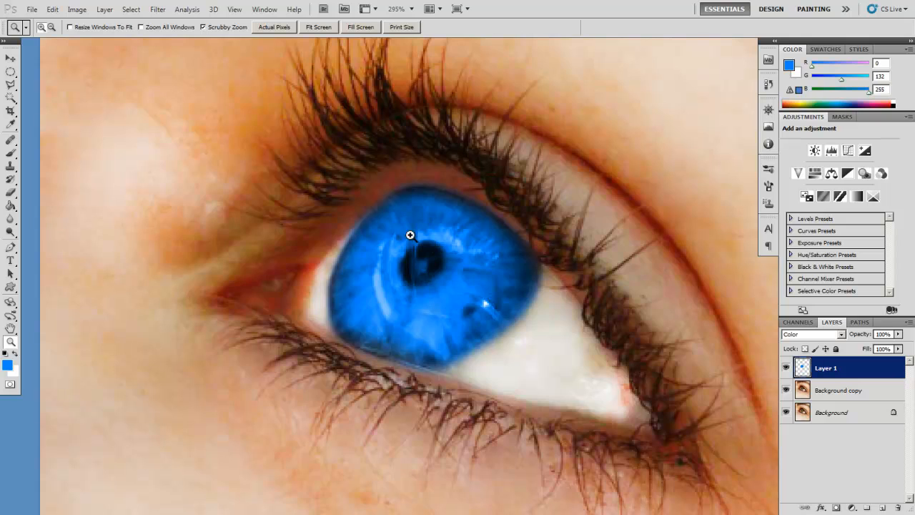
Add a new empty layer above Layer 1 and draw an elliptical selection around the pupil
click(883, 507)
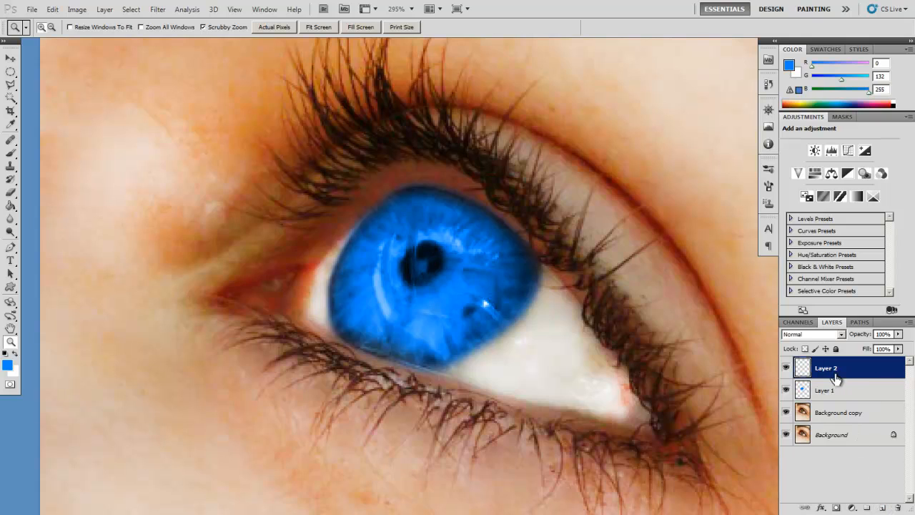
drag(430, 280, 460, 278)
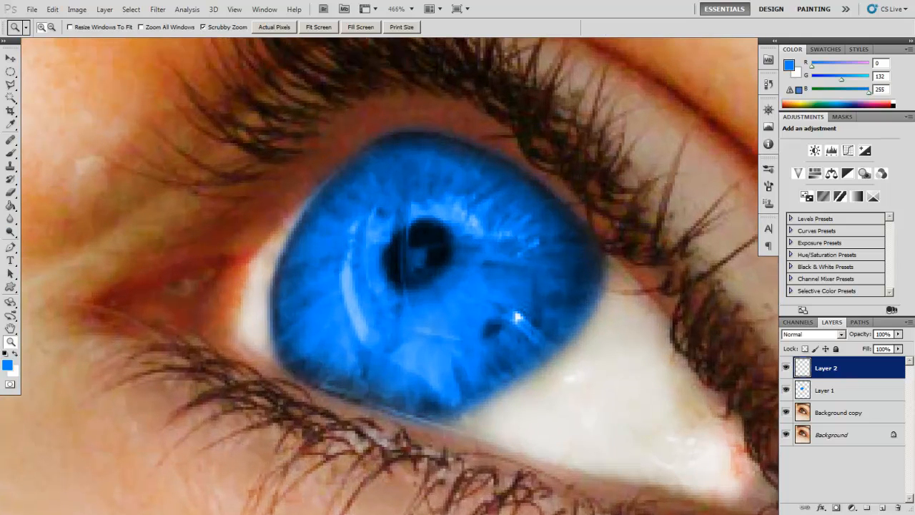
click(11, 72)
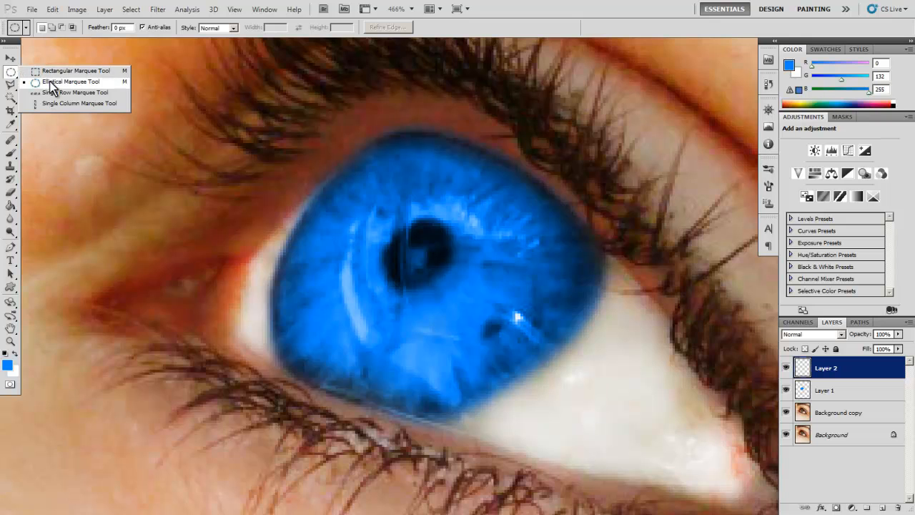
click(44, 86)
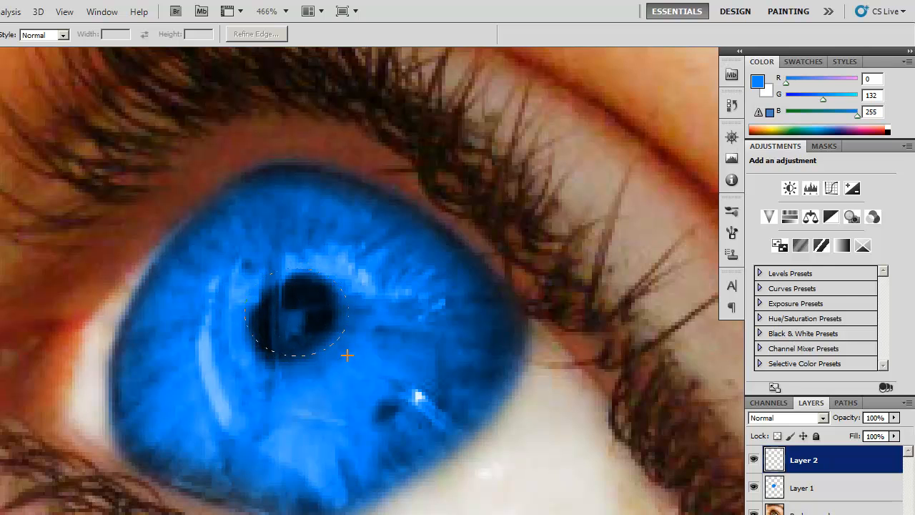
drag(348, 355, 349, 357)
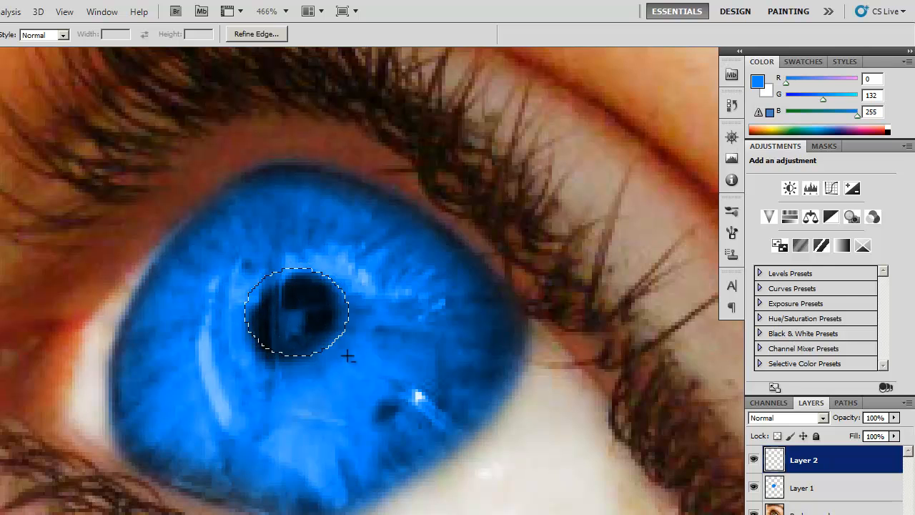
Feather the pupil selection by 2.1 px with Refine Edge, keeping the output as a selection
click(246, 33)
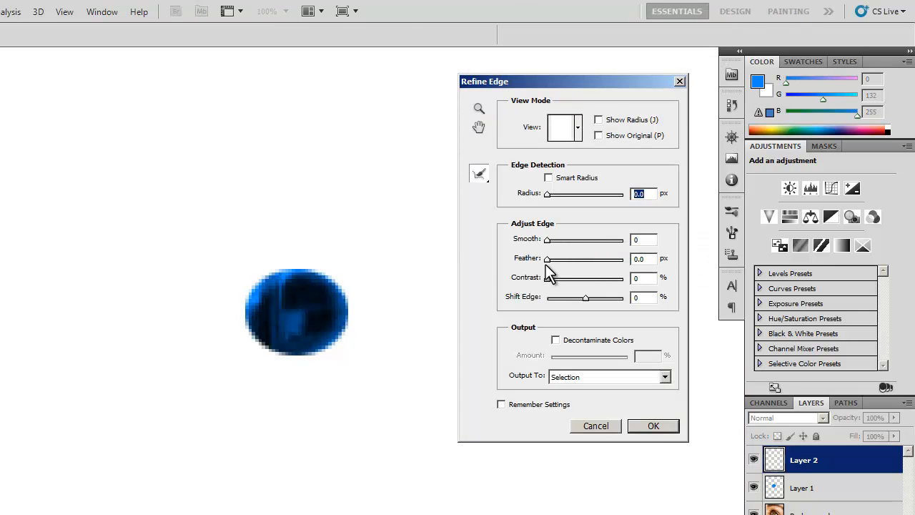
drag(552, 261, 558, 260)
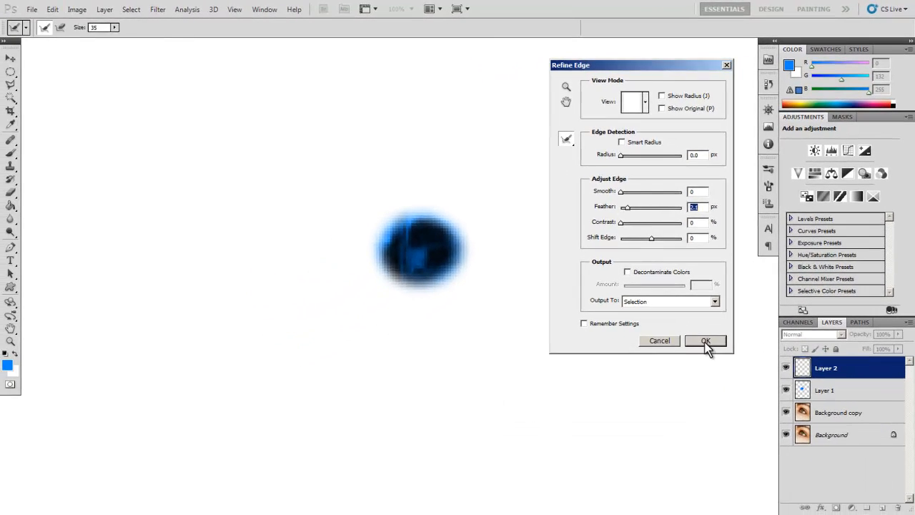
click(704, 342)
Set the foreground color to black, paint the pupil selection solid black on Layer 2, and deselect
key(b)
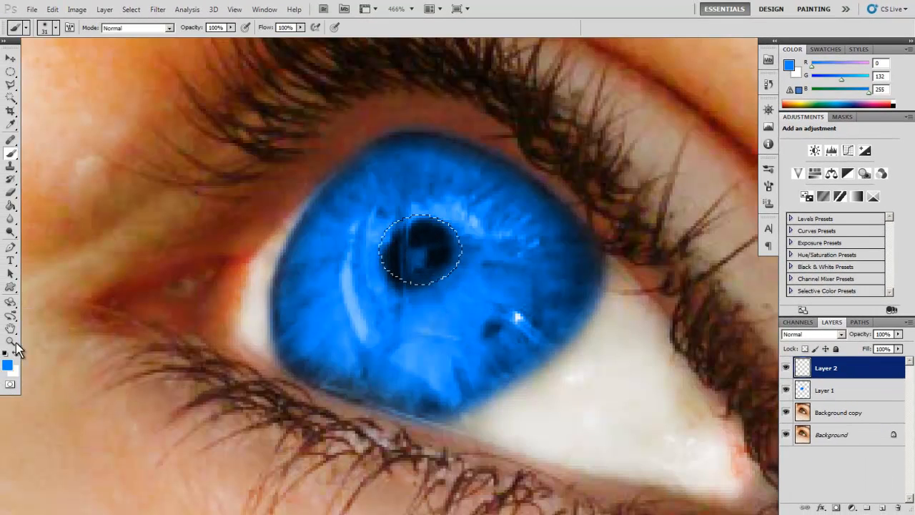
click(7, 365)
drag(583, 215, 595, 270)
click(838, 97)
mouse_move(435, 229)
mouse_down()
mouse_move(458, 265)
mouse_move(397, 259)
mouse_move(447, 228)
mouse_move(467, 260)
mouse_move(407, 297)
mouse_move(452, 272)
mouse_up()
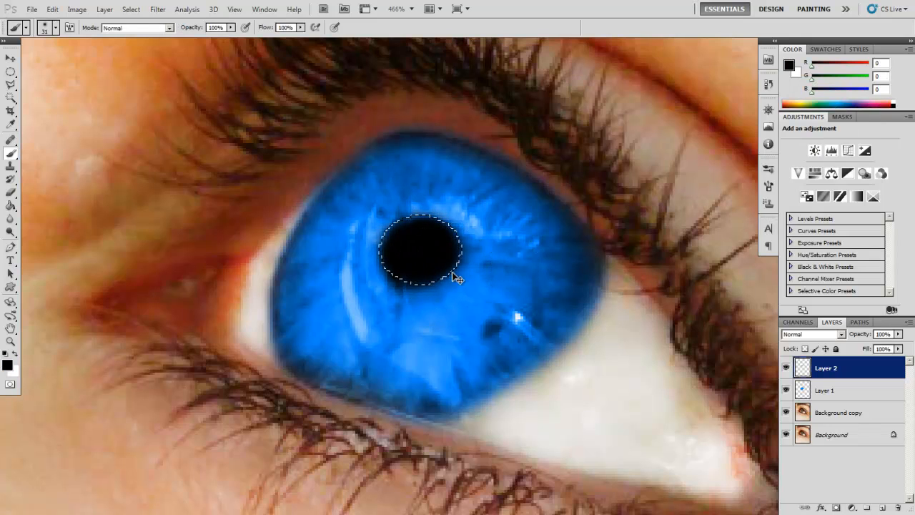
key(ctrl+d)
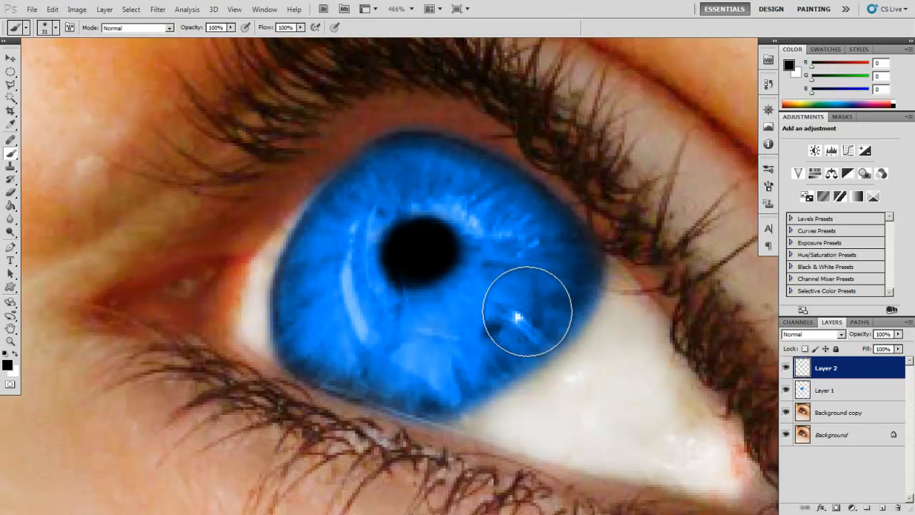
Rotate the black pupil on Layer 2 counter-clockwise with Free Transform to follow the tilt of the eye
key(ctrl+t)
mouse_move(514, 315)
mouse_down()
mouse_move(458, 370)
mouse_move(542, 239)
mouse_move(488, 251)
mouse_move(487, 262)
mouse_move(500, 266)
mouse_up()
key(Return)
key(z)
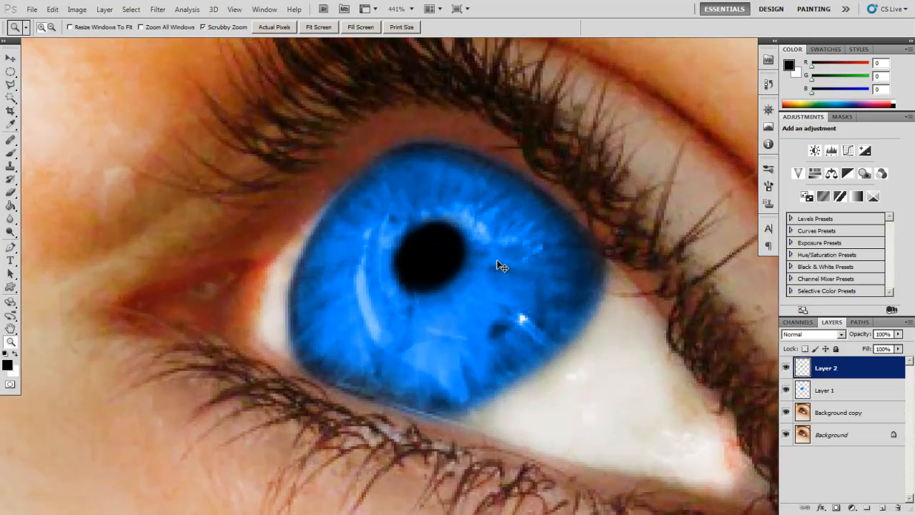
key(ctrl+t)
drag(500, 311, 524, 299)
key(Return)
key(z)
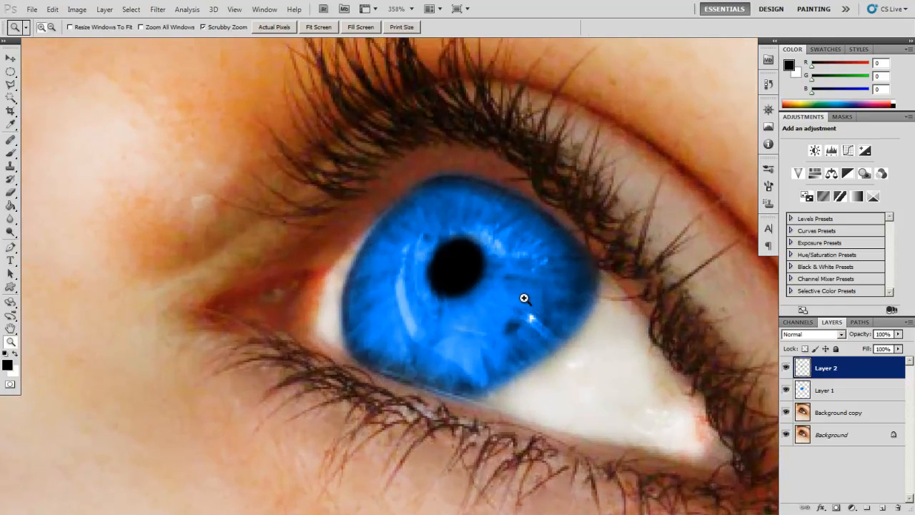
Distort the corners of the black pupil with Free Transform to shape it into a narrower, slanted oval
key(ctrl+t)
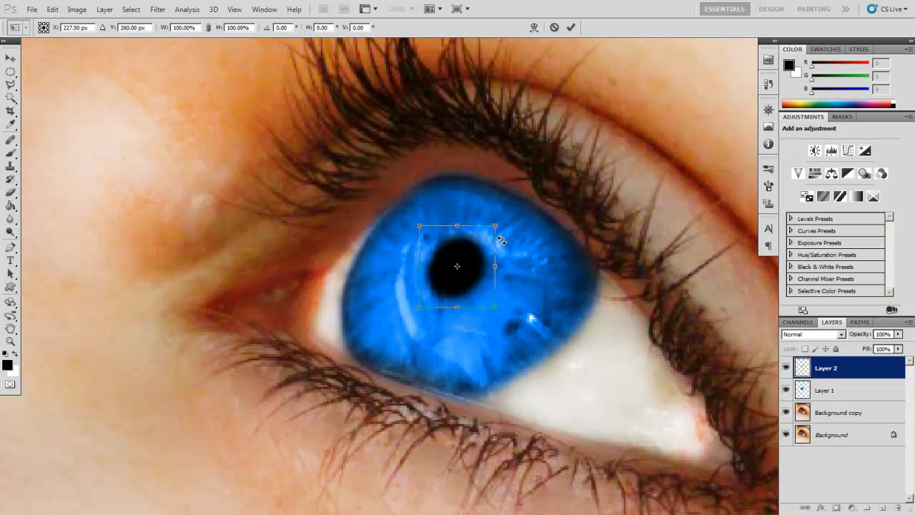
mouse_move(497, 229)
mouse_down()
mouse_move(472, 266)
mouse_move(487, 248)
mouse_move(478, 212)
mouse_move(484, 220)
mouse_up()
drag(420, 229, 430, 234)
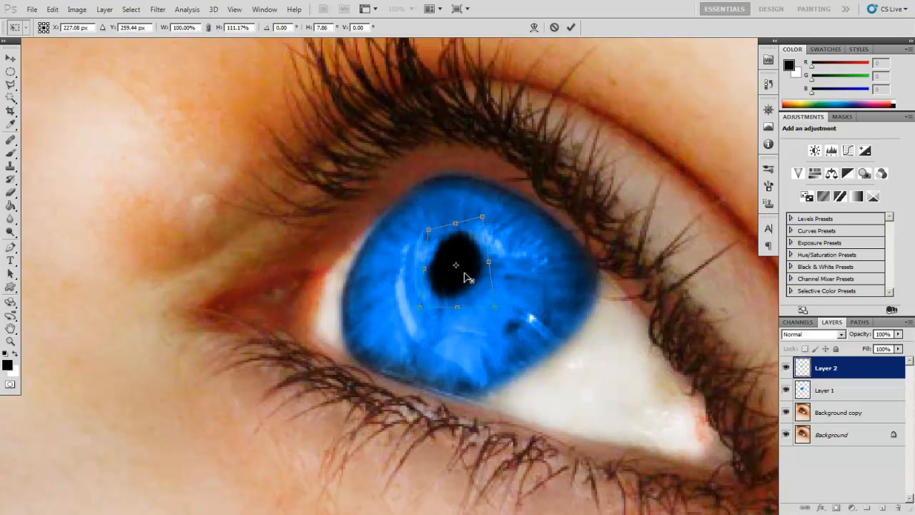
mouse_move(493, 306)
mouse_down()
mouse_move(497, 321)
mouse_move(484, 330)
mouse_move(488, 317)
mouse_up()
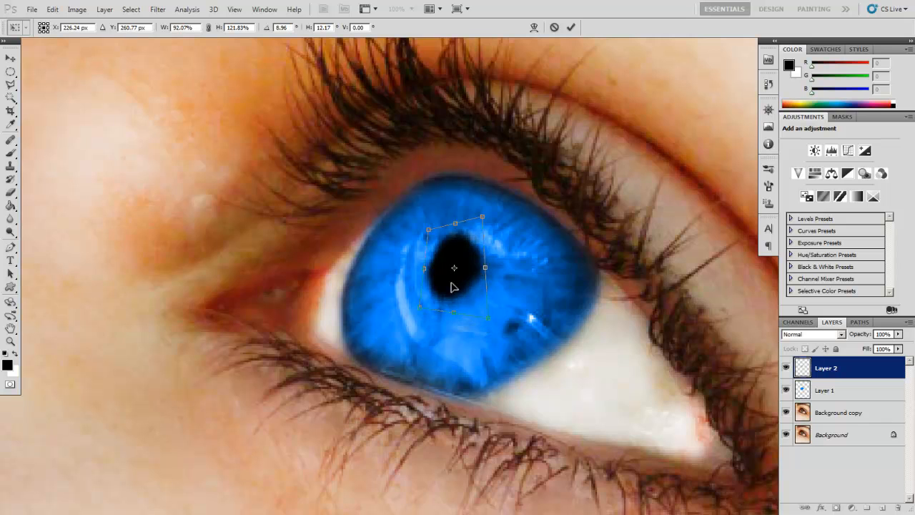
drag(484, 218, 496, 221)
drag(421, 310, 419, 310)
key(Return)
Rotate the reshaped pupil slightly and check it against the whole eye
drag(513, 291, 493, 311)
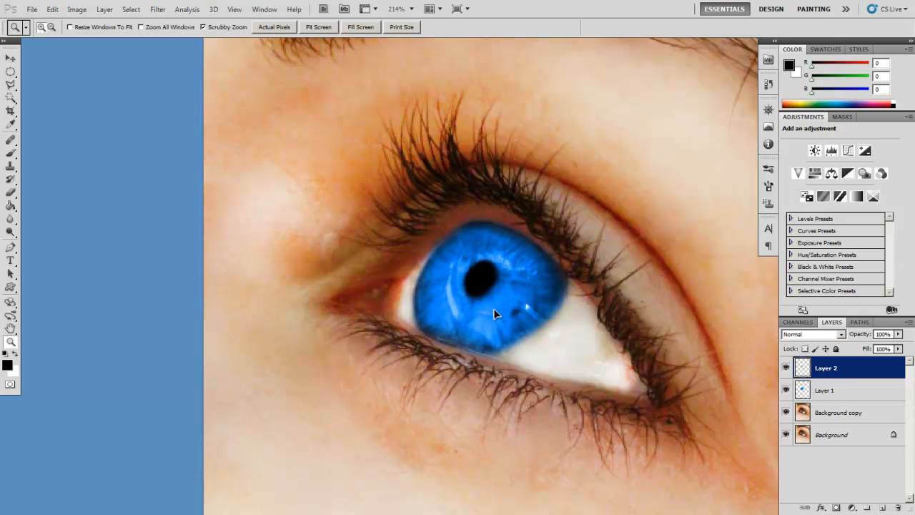
key(ctrl+r)
key(ctrl+t)
drag(539, 273, 538, 277)
key(Return)
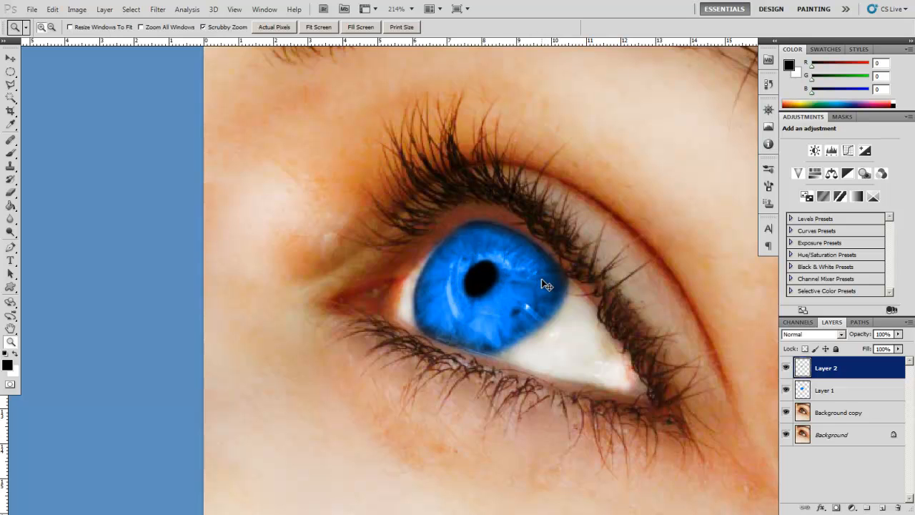
key(ctrl+r)
scroll(554, 320, down, 4)
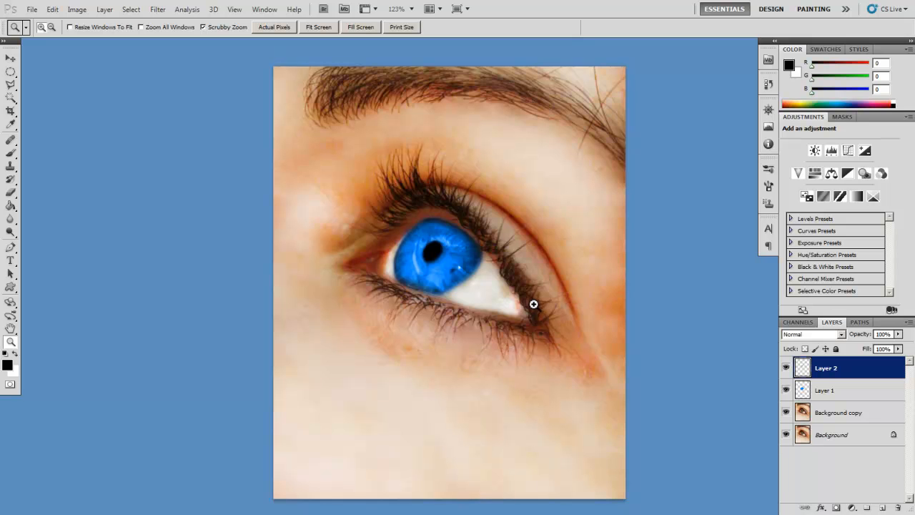
Set the foreground color to white (ffffff) and paint a small highlight inside the black pupil on Layer 2 with a soft 6 px brush
scroll(534, 304, up, 10)
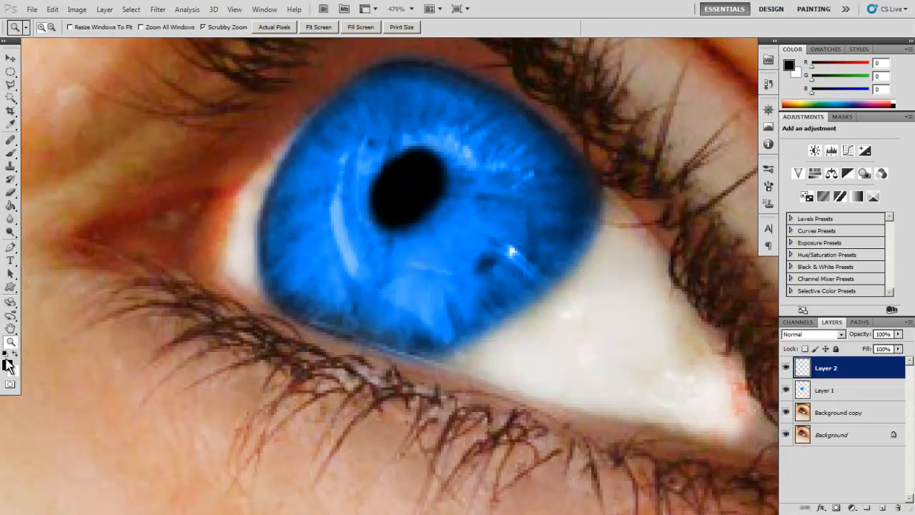
click(8, 365)
drag(659, 227, 540, 96)
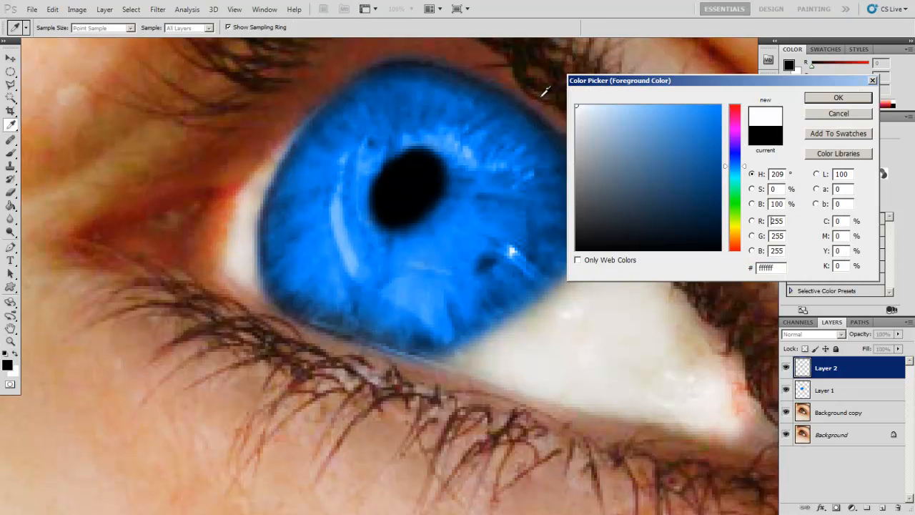
click(836, 98)
key(z)
key(b)
right_click(432, 182)
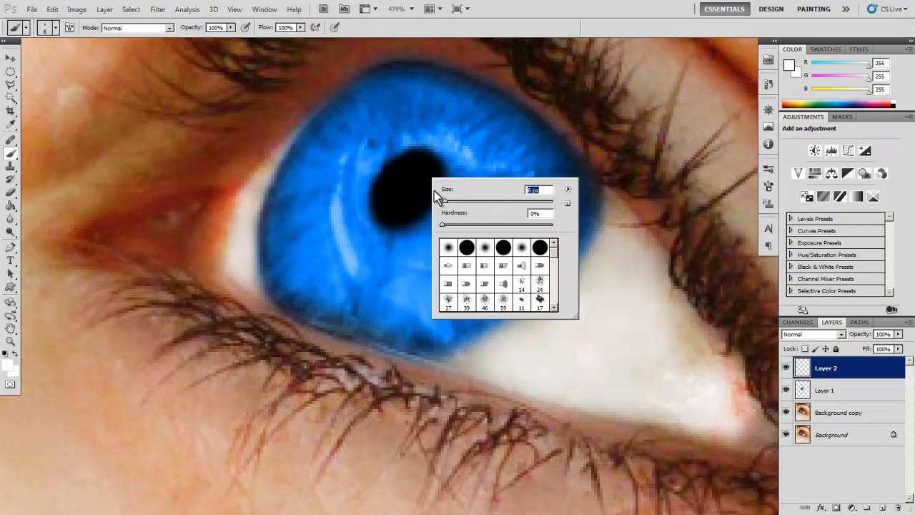
key(Return)
click(418, 168)
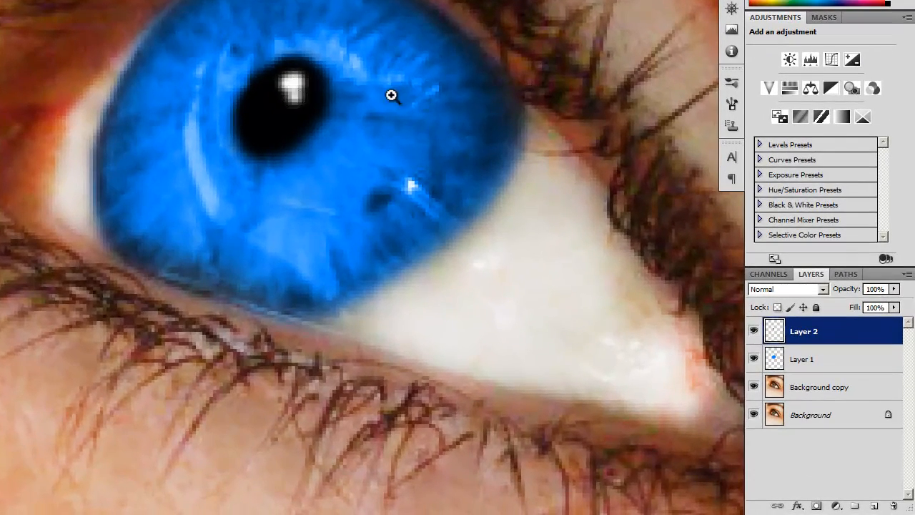
drag(391, 95, 408, 148)
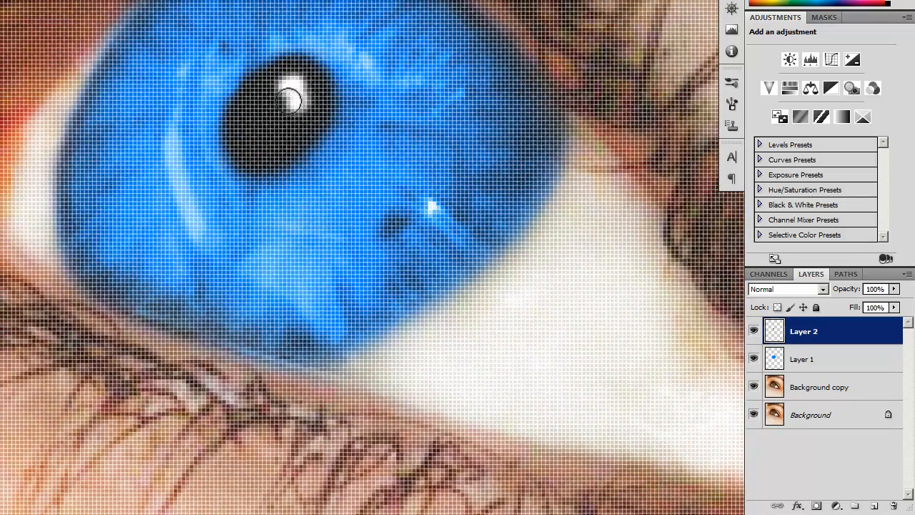
drag(355, 126, 352, 152)
drag(435, 149, 379, 183)
drag(421, 158, 415, 194)
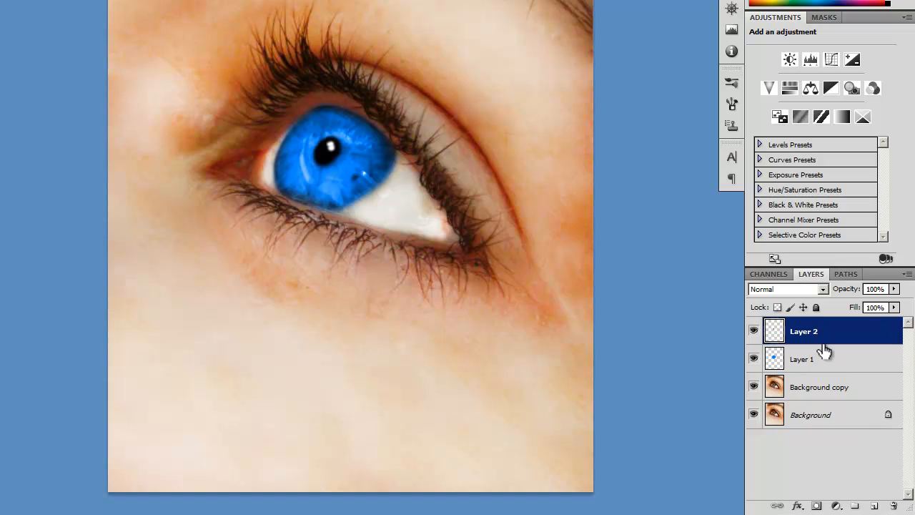
Create a new layer above Layer 2 and set the foreground color to purple (ba00ff)
click(875, 506)
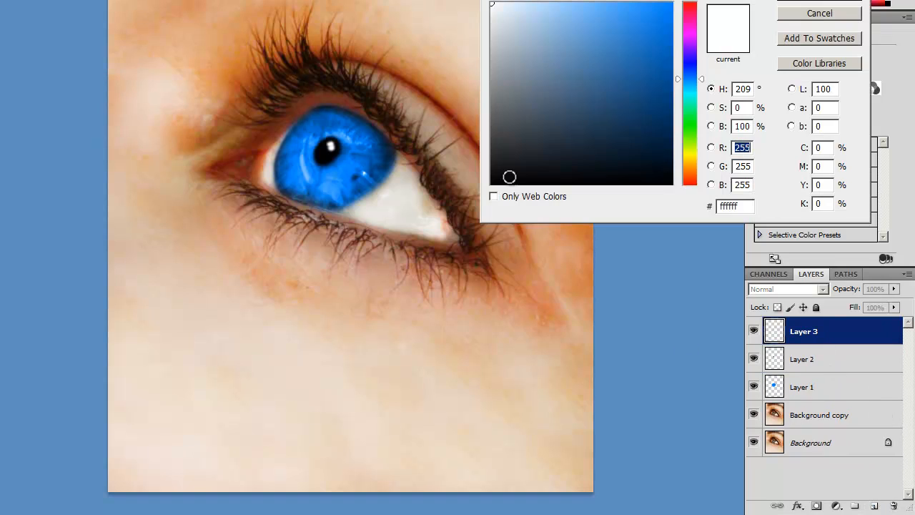
mouse_move(678, 80)
mouse_down()
mouse_move(695, 63)
mouse_move(695, 38)
mouse_move(726, 14)
mouse_up()
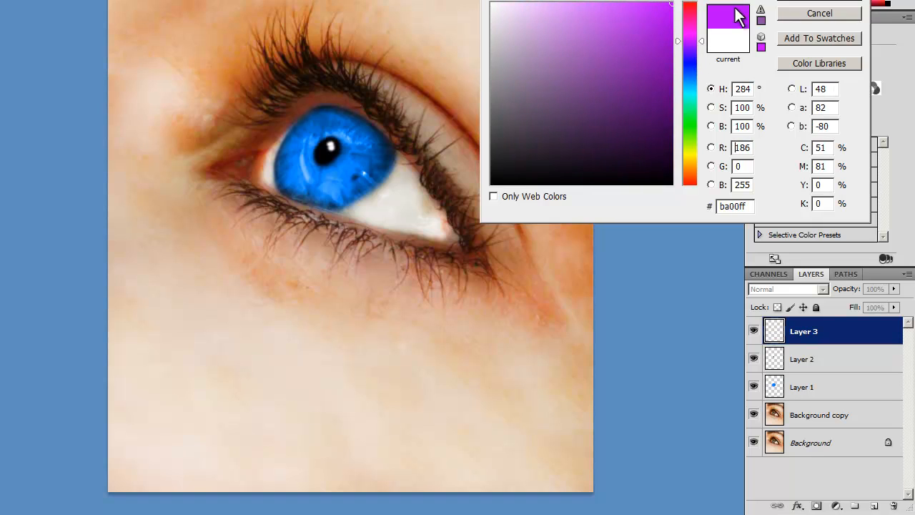
click(836, 10)
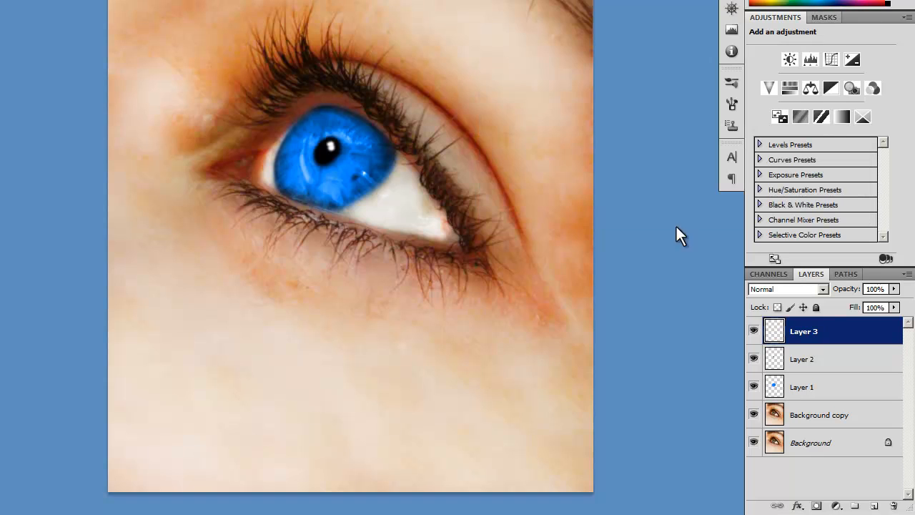
Paint a broad purple band beneath the eye along the lower lashes to the outer corner with a soft 49 px brush
right_click(329, 262)
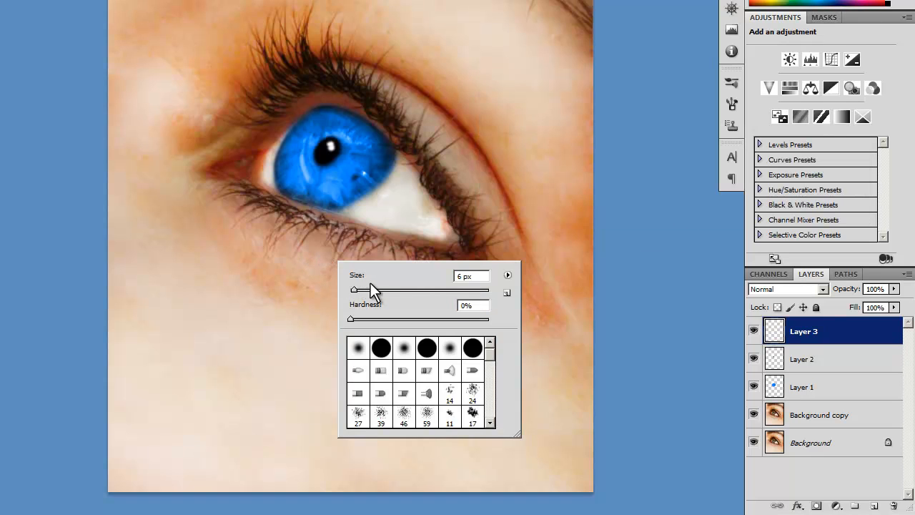
drag(392, 295, 385, 295)
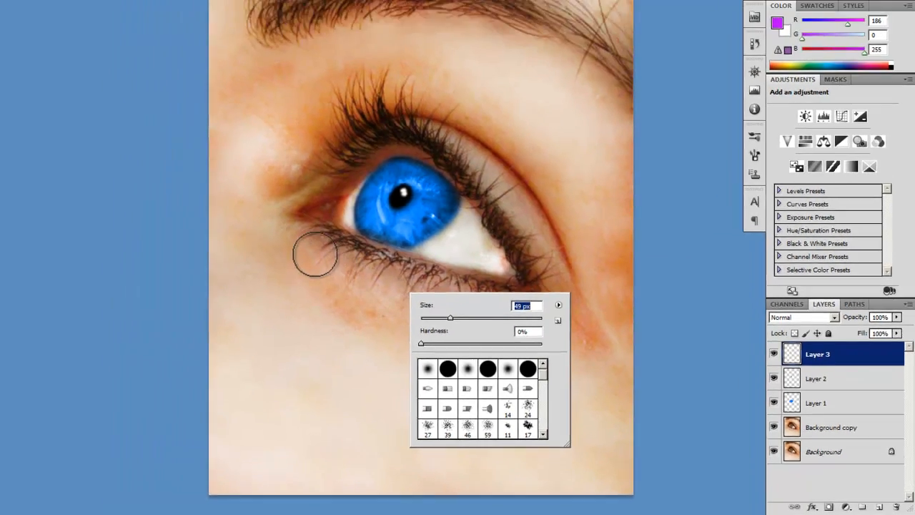
key(Return)
mouse_move(291, 232)
mouse_down()
mouse_move(435, 294)
mouse_move(564, 327)
mouse_move(496, 314)
mouse_move(367, 265)
mouse_move(535, 307)
mouse_move(465, 303)
mouse_move(580, 327)
mouse_move(603, 343)
mouse_move(589, 336)
mouse_up()
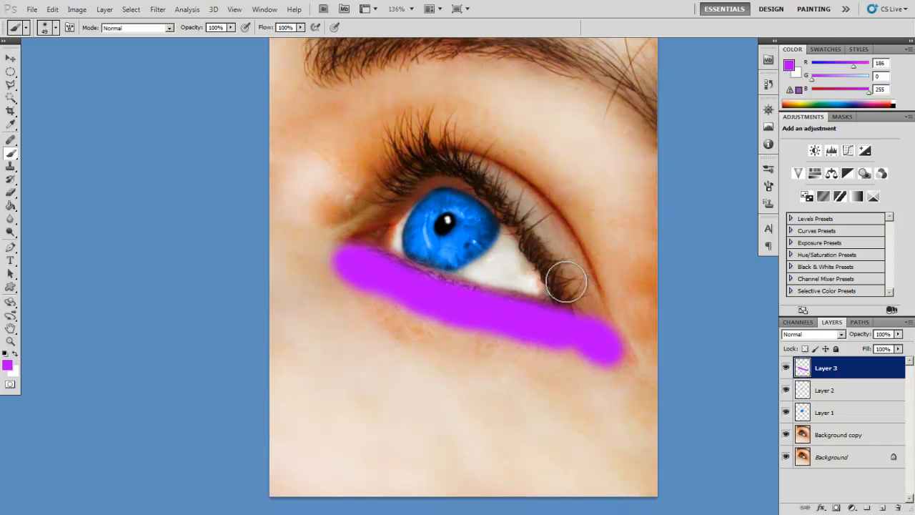
Paint a thin purple line along the upper eyelid crease with a soft 16 px brush
right_click(569, 279)
drag(607, 305, 599, 305)
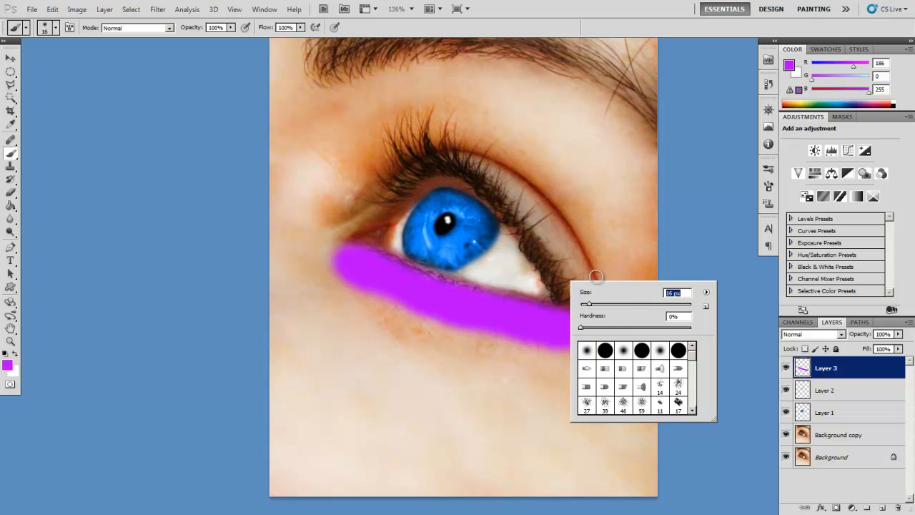
click(596, 272)
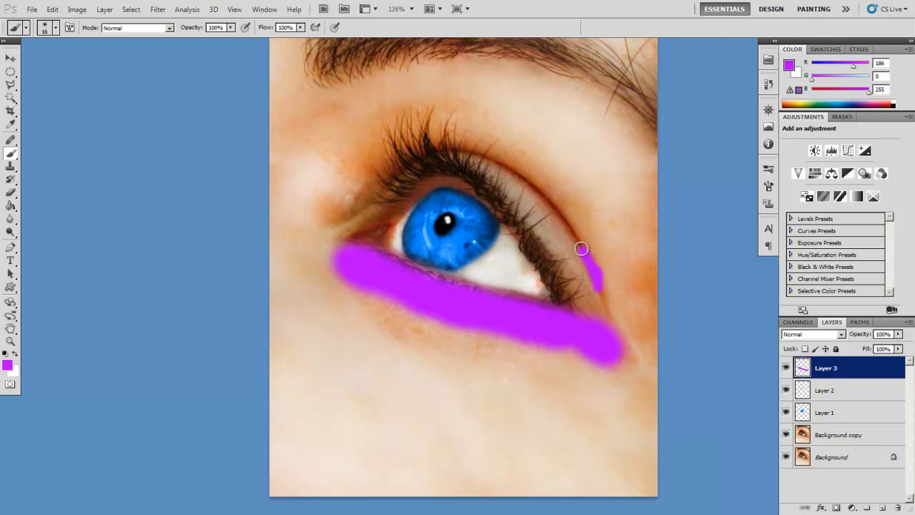
mouse_move(567, 223)
mouse_down()
mouse_move(522, 176)
mouse_move(452, 149)
mouse_up()
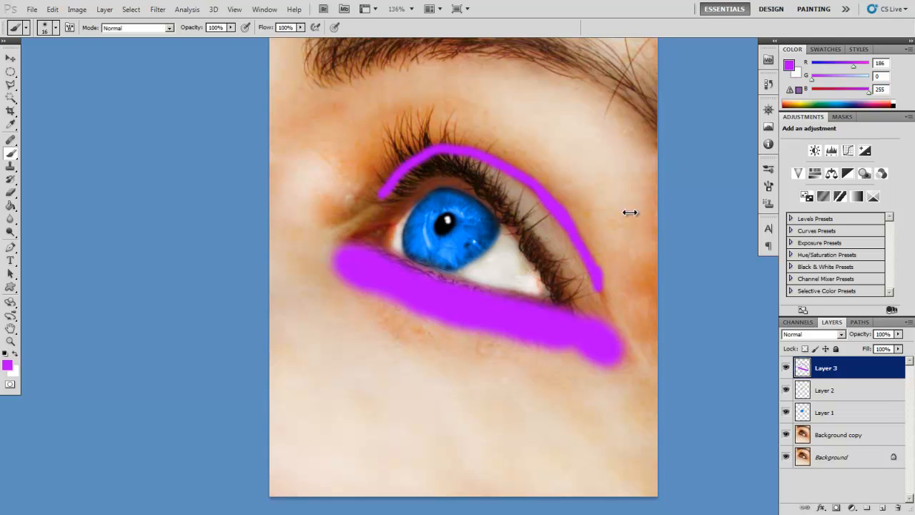
Set Layer 3's blending mode to Hue and fill in the upper eyelid and outer corner with purple using a 32 px brush
click(840, 334)
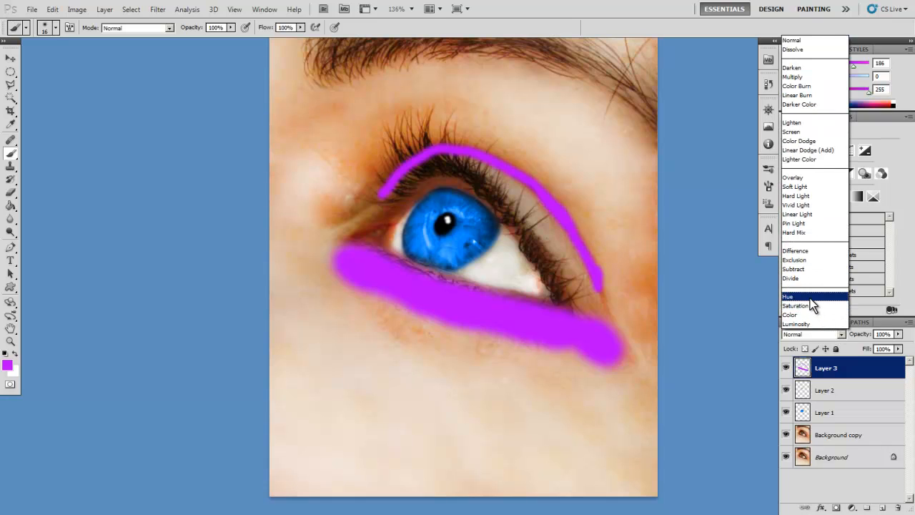
click(810, 299)
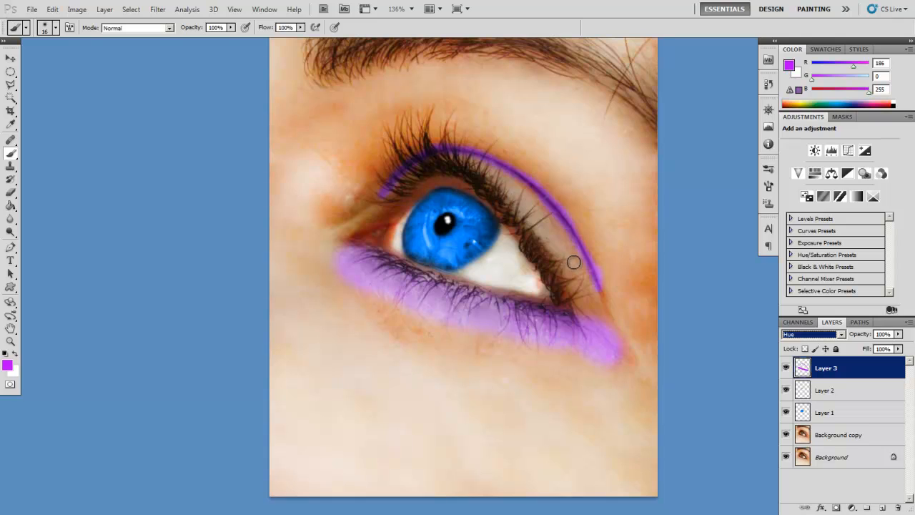
click(555, 244)
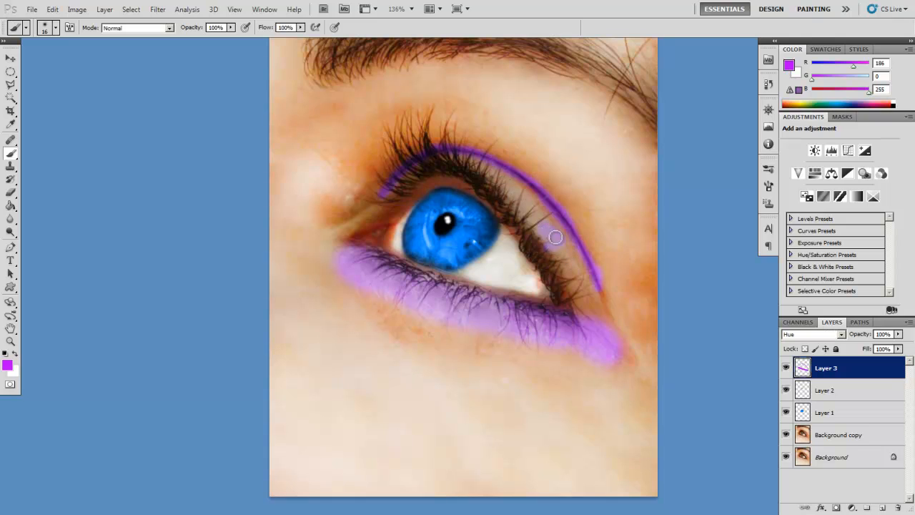
right_click(549, 230)
drag(583, 258, 587, 255)
mouse_move(538, 216)
mouse_down()
mouse_move(506, 181)
mouse_move(466, 159)
mouse_move(541, 204)
mouse_move(526, 199)
mouse_move(574, 241)
mouse_move(560, 234)
mouse_move(620, 352)
mouse_move(590, 311)
mouse_move(629, 358)
mouse_up()
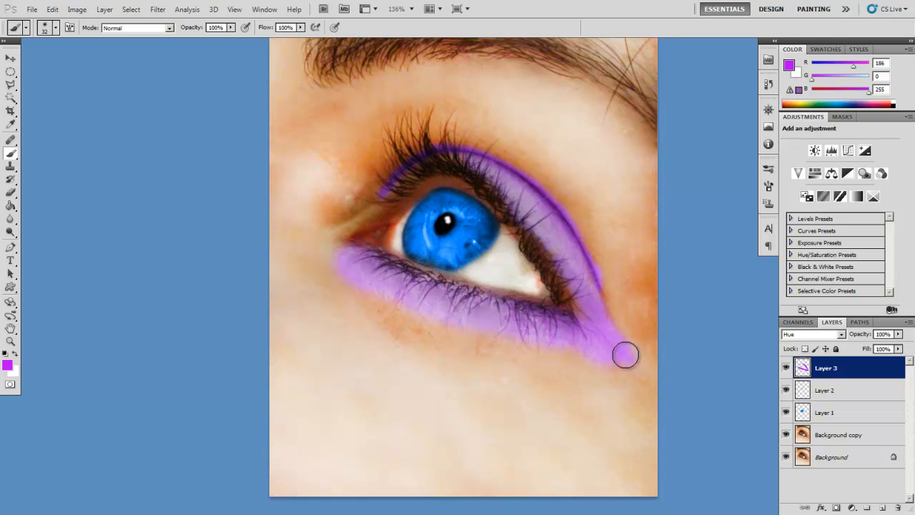
mouse_move(595, 323)
mouse_down()
mouse_move(641, 358)
mouse_move(605, 340)
mouse_move(689, 393)
mouse_move(578, 331)
mouse_up()
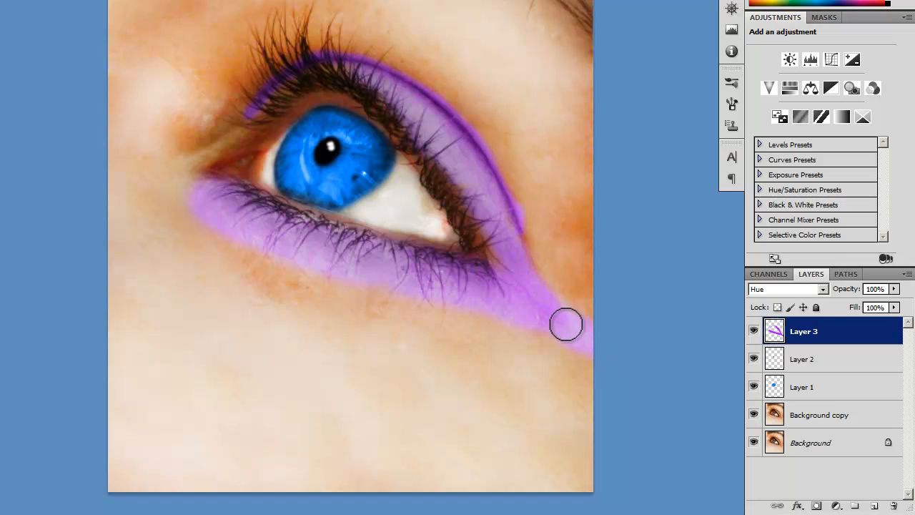
mouse_move(258, 108)
mouse_down()
mouse_move(313, 73)
mouse_move(387, 76)
mouse_move(376, 85)
mouse_move(447, 140)
mouse_up()
Add a Curves adjustment layer above Layer 3 and darken the image by lowering the RGB curve, including a point at input 170, output 140
key(z)
alt+click(453, 159)
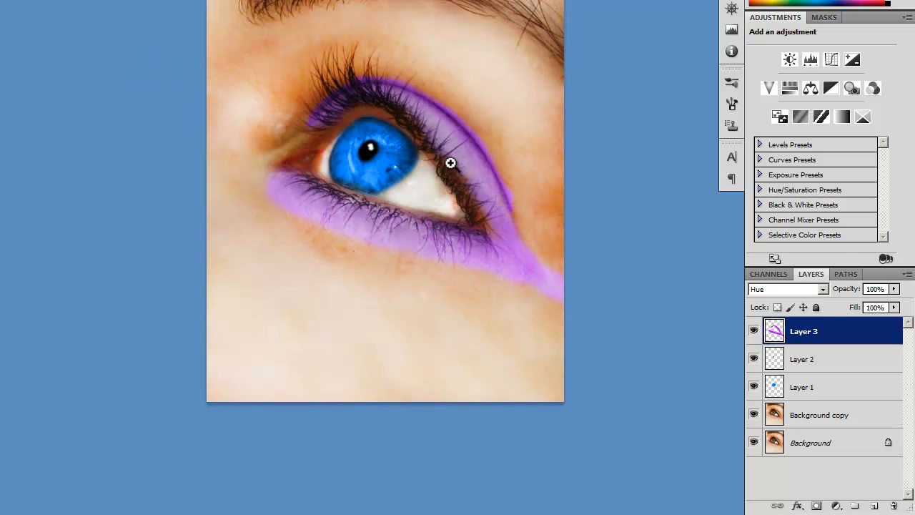
click(466, 162)
click(857, 438)
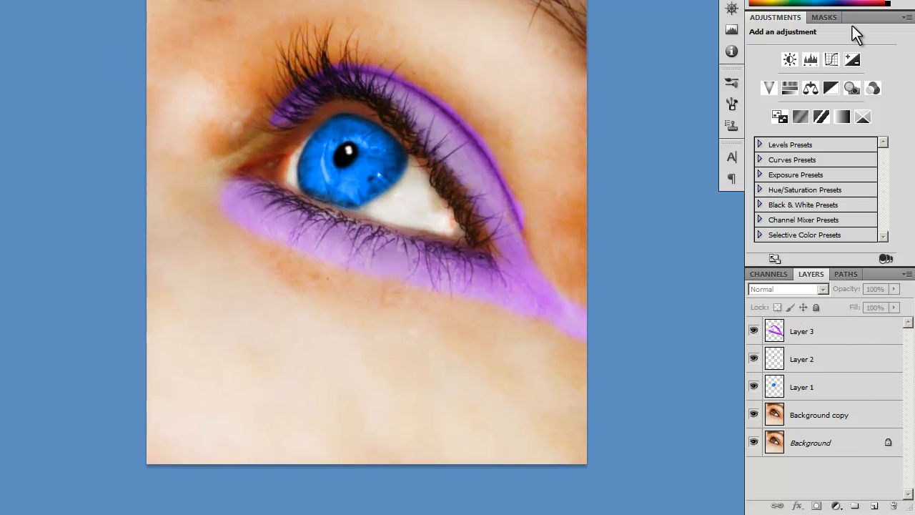
click(831, 59)
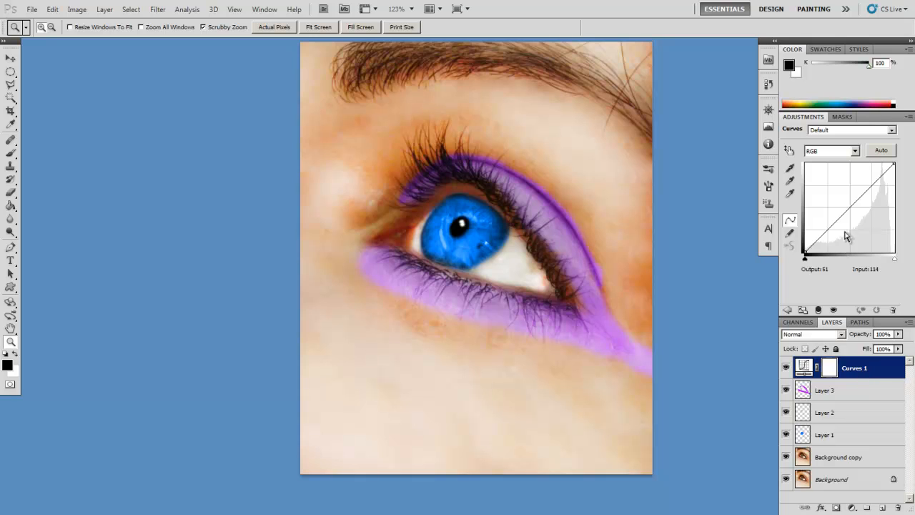
drag(876, 164, 882, 154)
mouse_move(854, 206)
mouse_down()
mouse_move(849, 218)
mouse_move(864, 204)
mouse_up()
drag(612, 257, 495, 259)
key(f)
key(f)
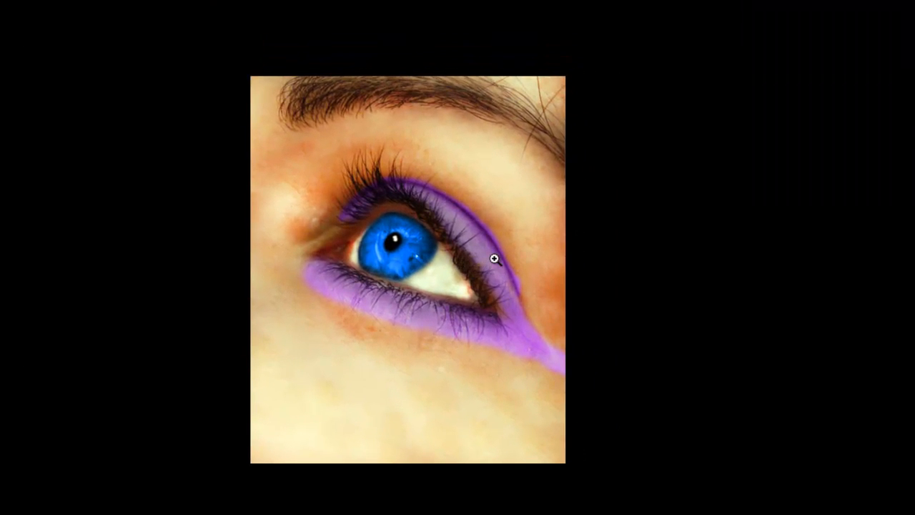
Place the original Lefteye.jpg from the desktop as a new layer above the Curves adjustment
key(alt+Tab)
key(alt+Tab)
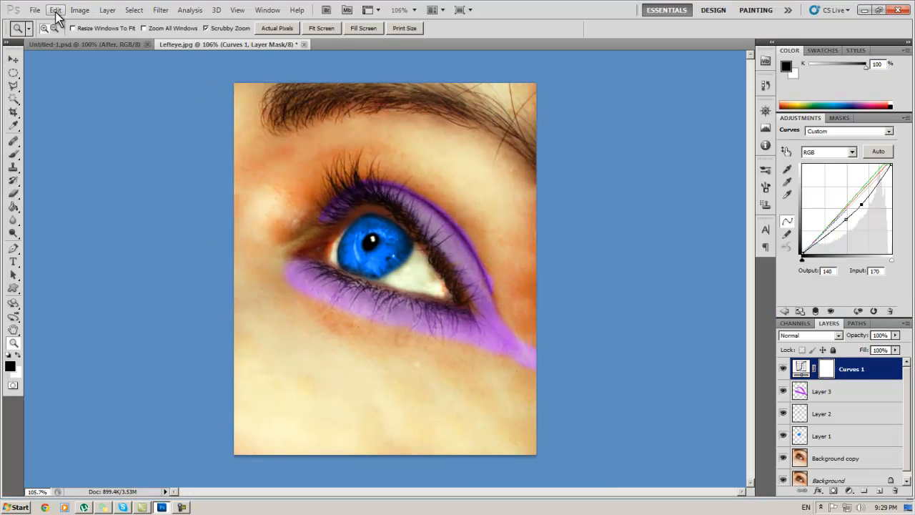
click(35, 10)
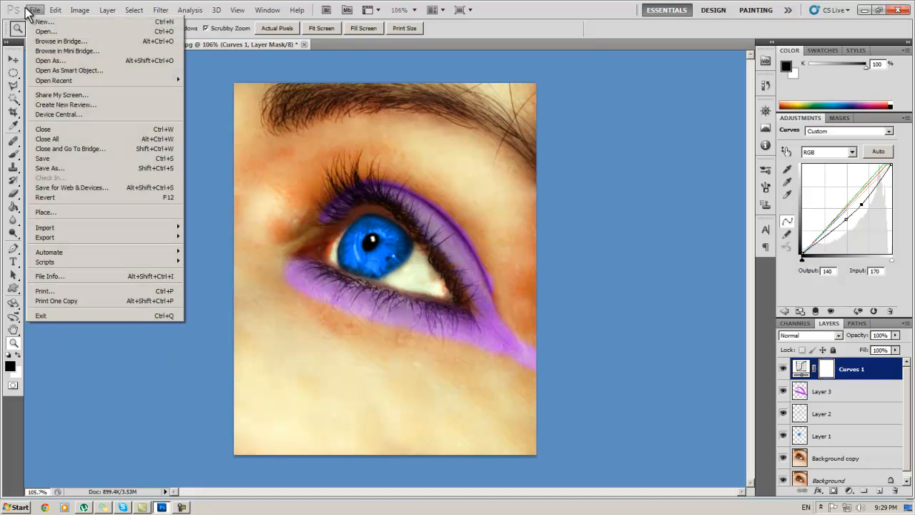
click(46, 212)
click(530, 283)
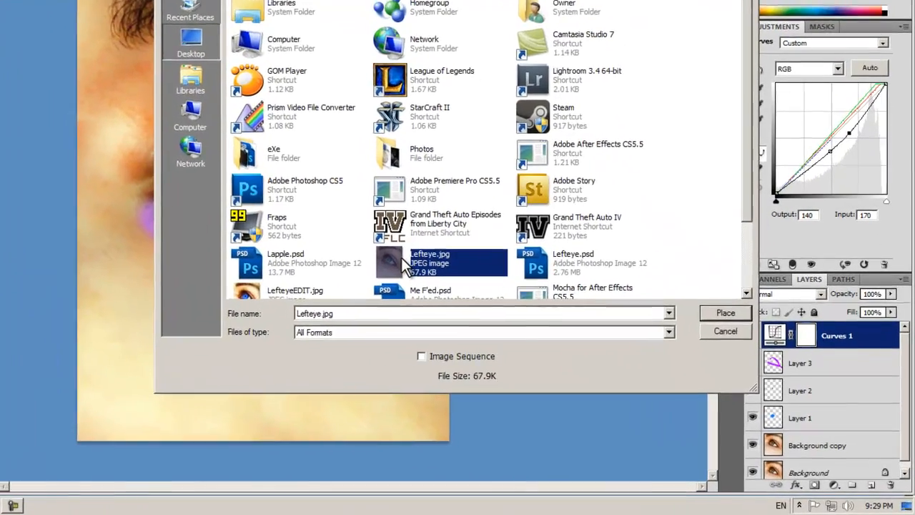
double_click(493, 299)
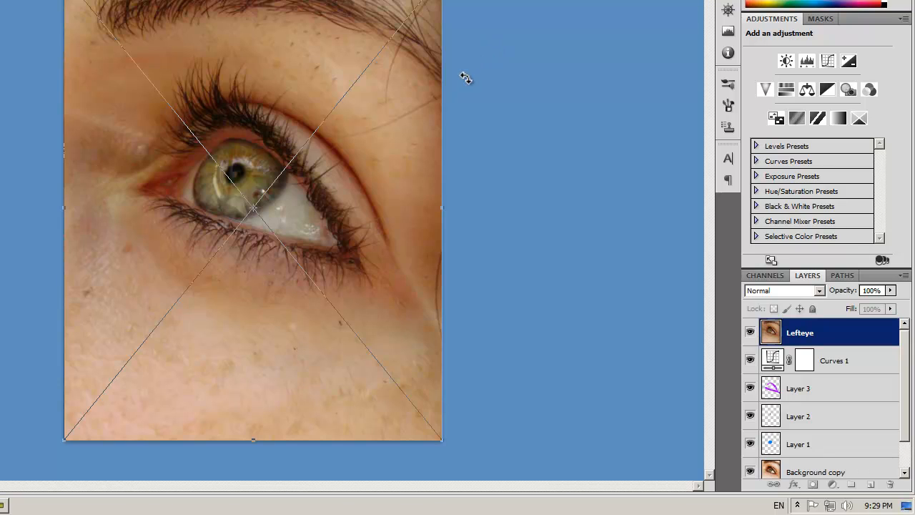
key(Return)
Compare the original and retouched eye in full-screen view by toggling the Lefteye layer's visibility, and leave that layer hidden
key(f)
key(f)
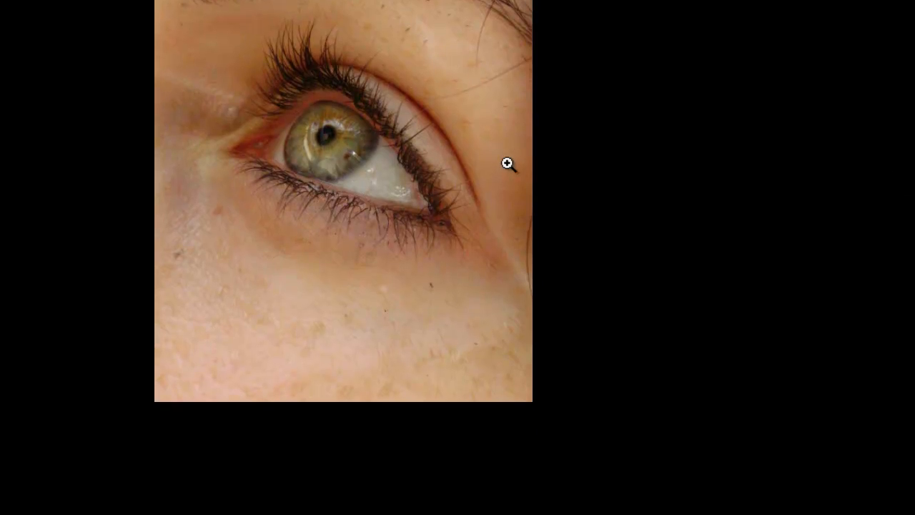
key(Tab)
drag(389, 187, 352, 173)
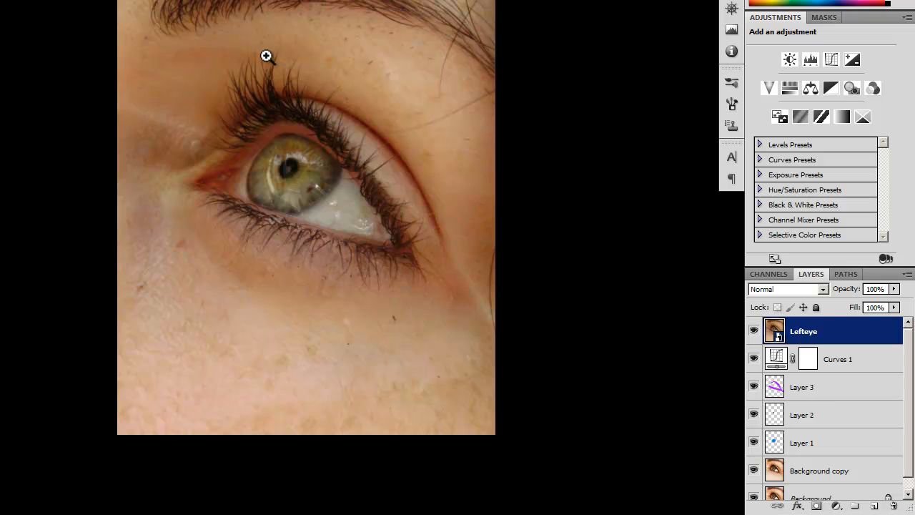
click(754, 333)
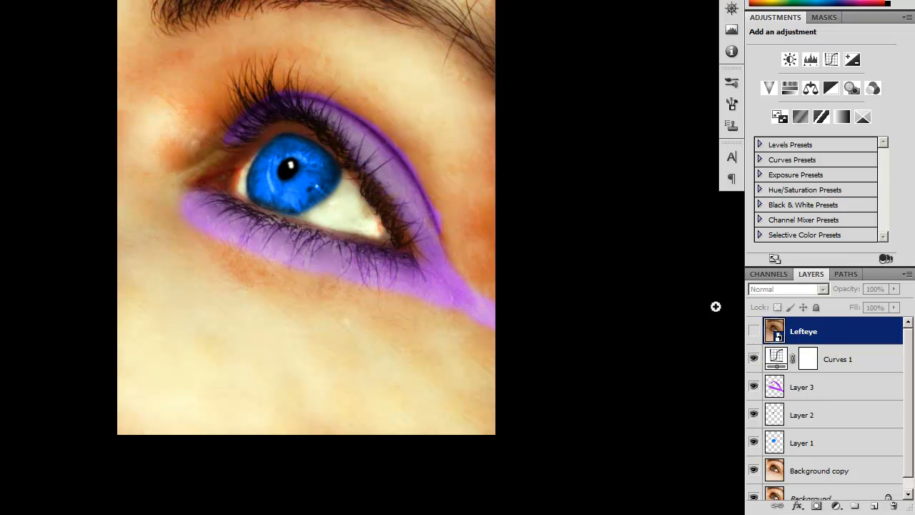
click(755, 331)
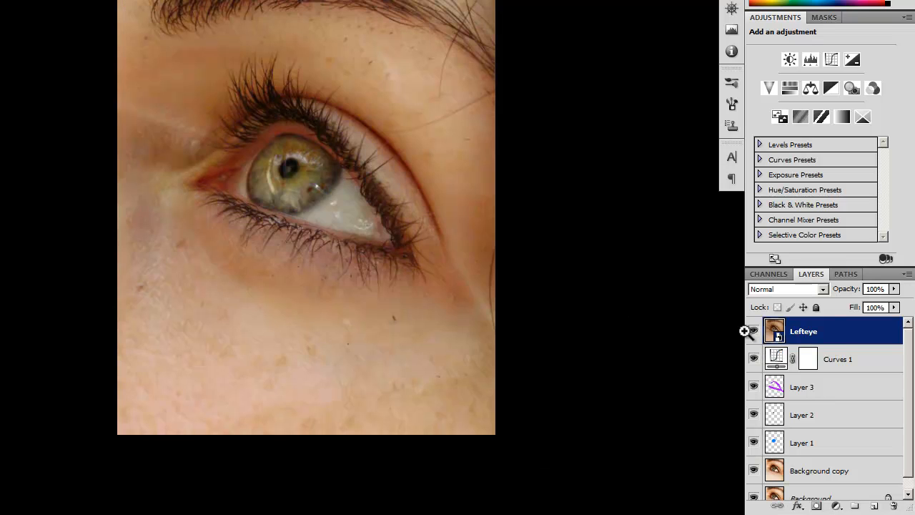
click(755, 332)
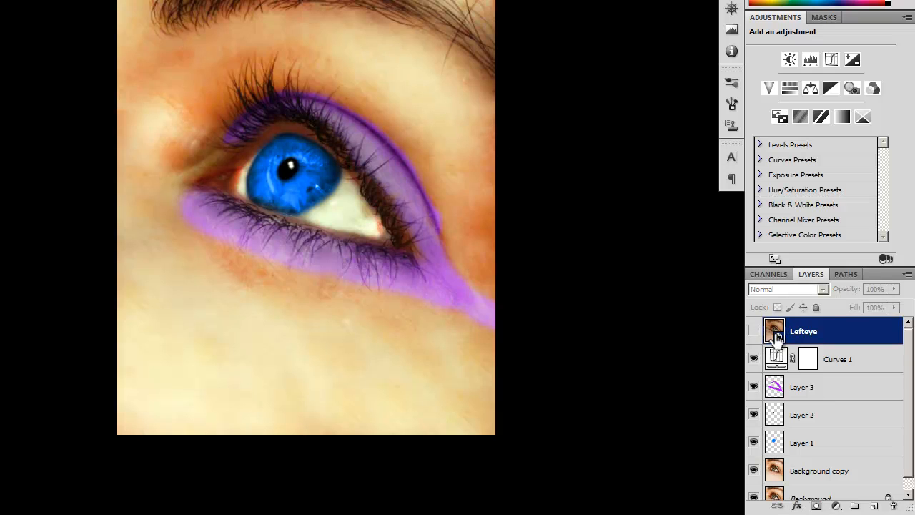
click(755, 331)
click(755, 331)
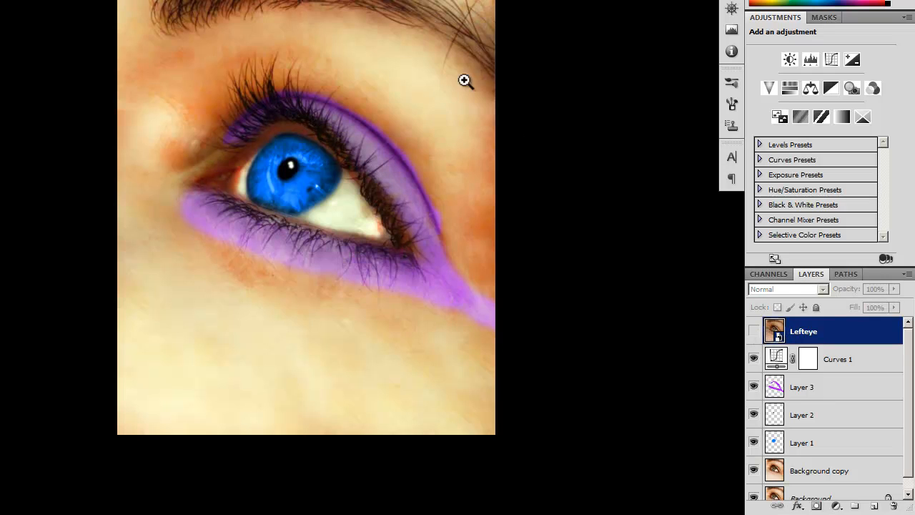